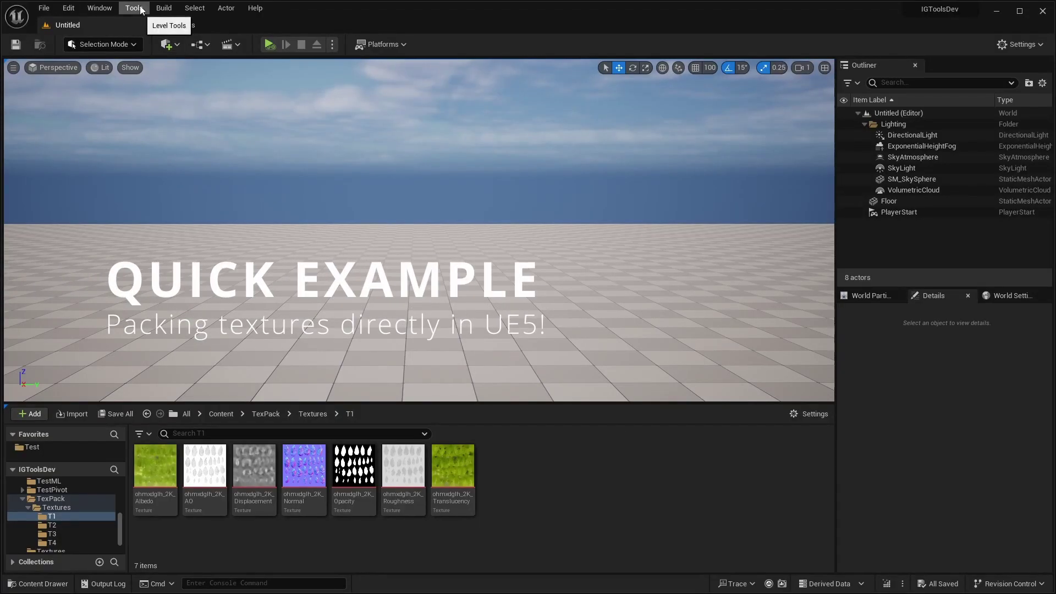
Open the Texture Channel Packer from the Tools menu in the editor.
{"action": "left_click", "coordinate": [142, 10]}
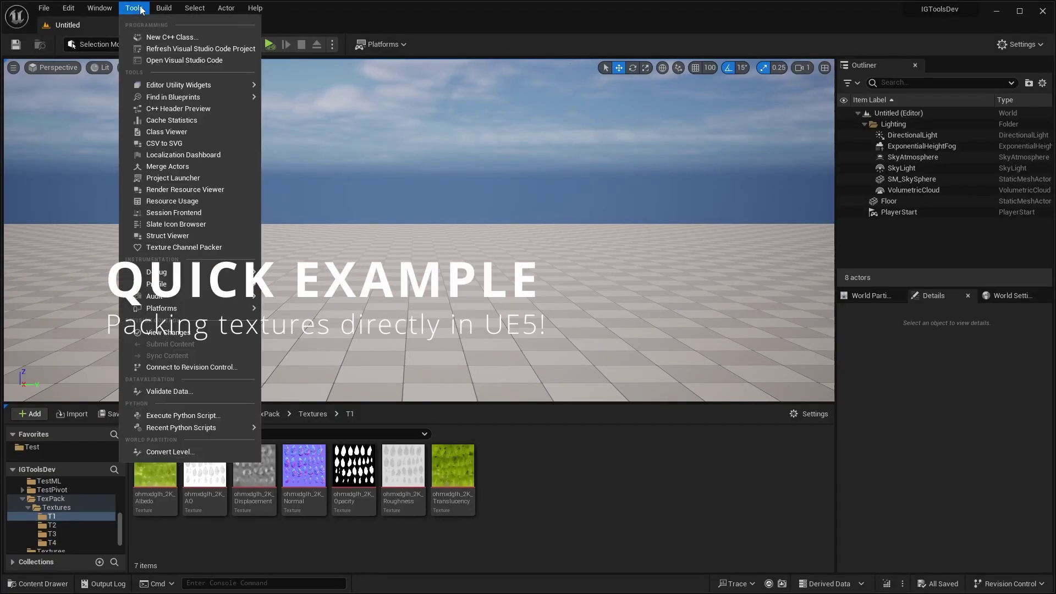
{"action": "left_click", "coordinate": [179, 248]}
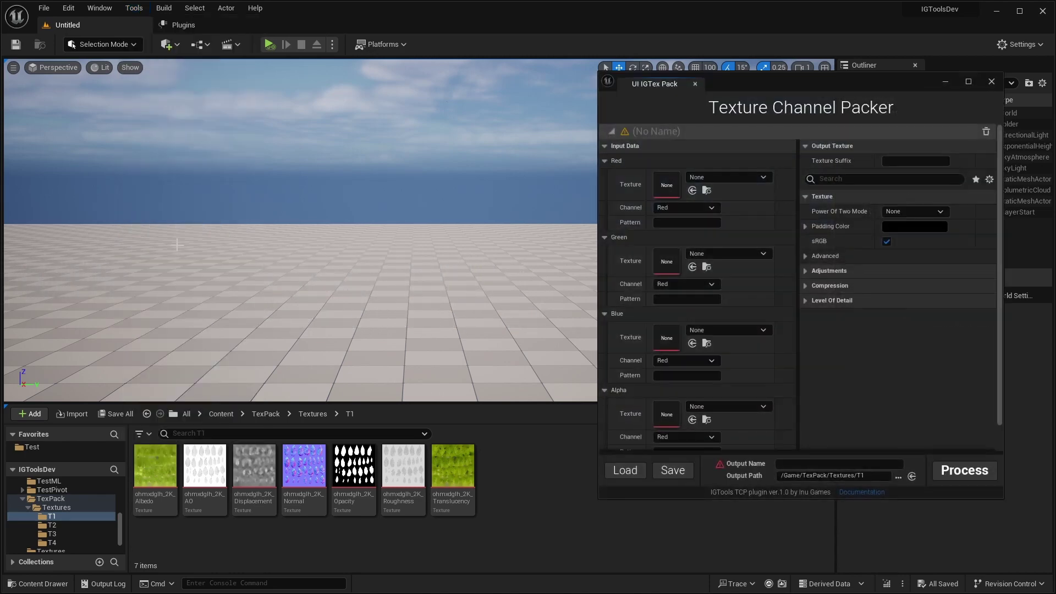
{"action": "scroll", "coordinate": [606, 308], "scroll_direction": "down", "scroll_amount": 2}
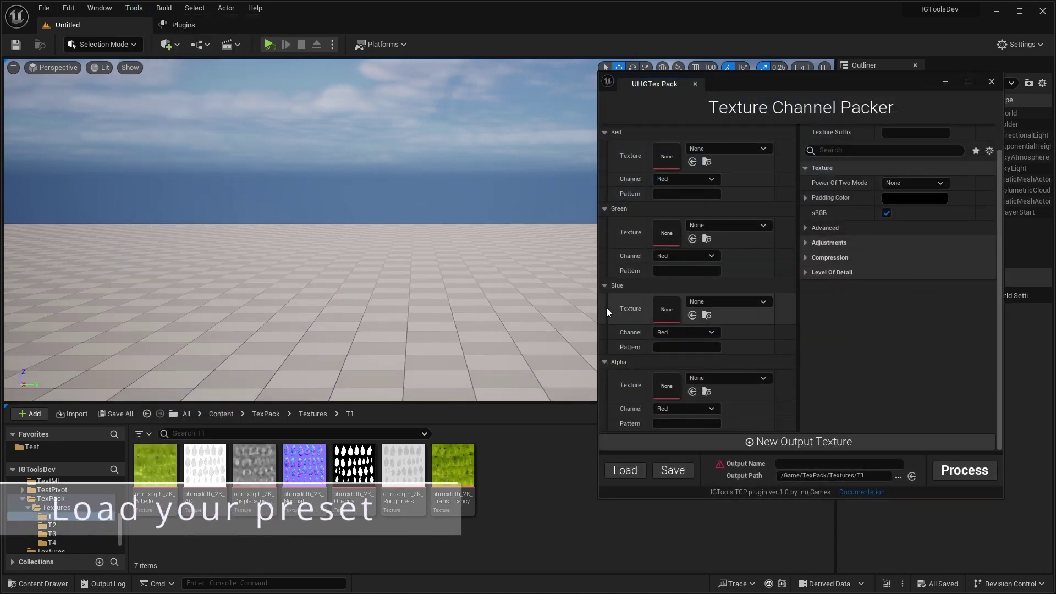
Load the saved NAOS_DR preset into the packer.
{"action": "left_click", "coordinate": [628, 470]}
{"action": "left_click", "coordinate": [651, 464]}
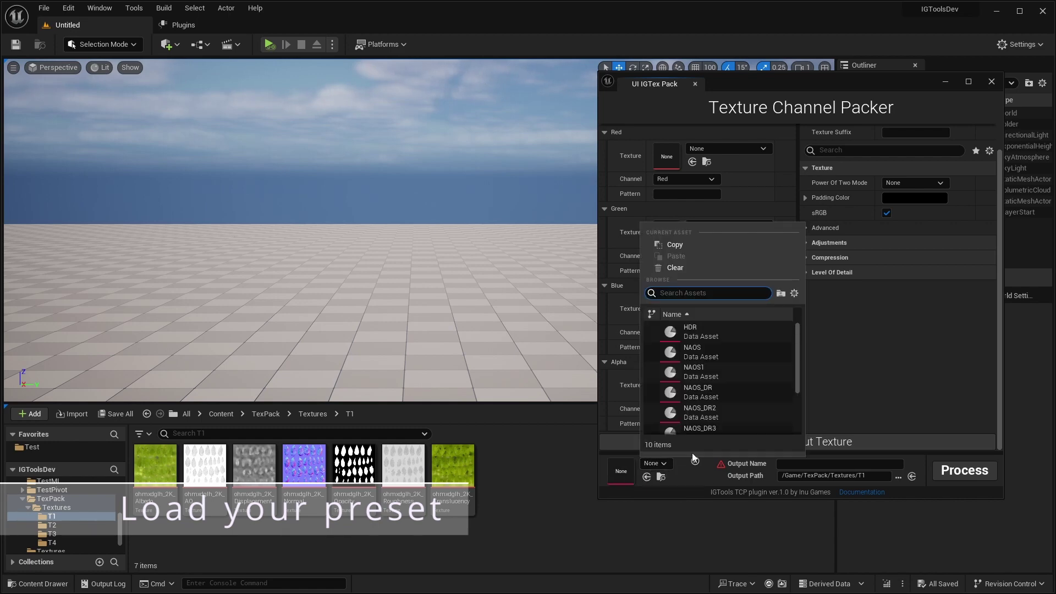
{"action": "left_click", "coordinate": [717, 393]}
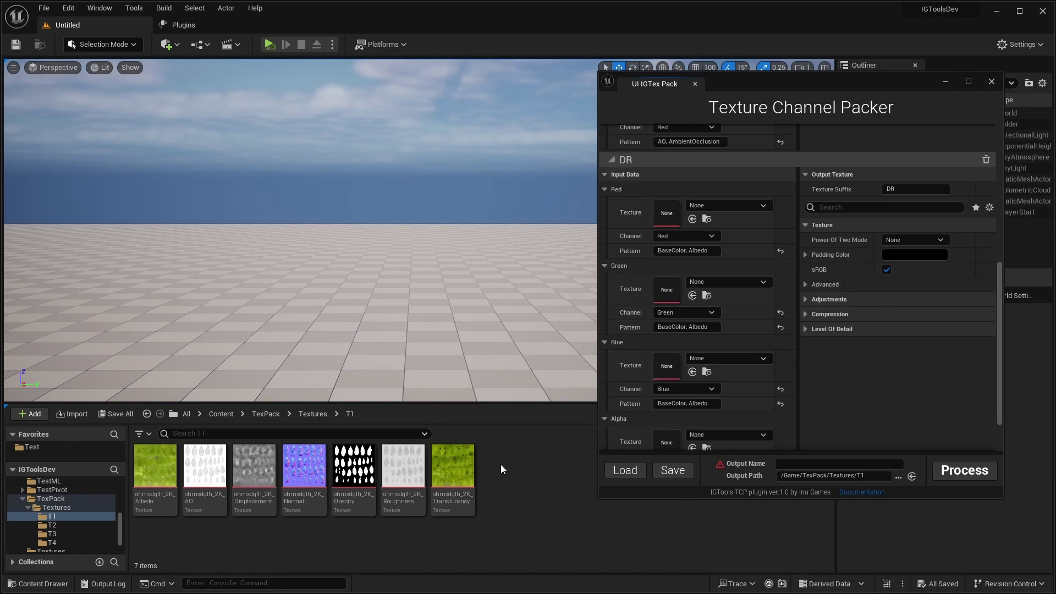
Select all seven leaf textures and drop them onto the packer.
{"action": "left_click", "coordinate": [453, 467]}
{"action": "left_click", "coordinate": [161, 476], "text": "shift"}
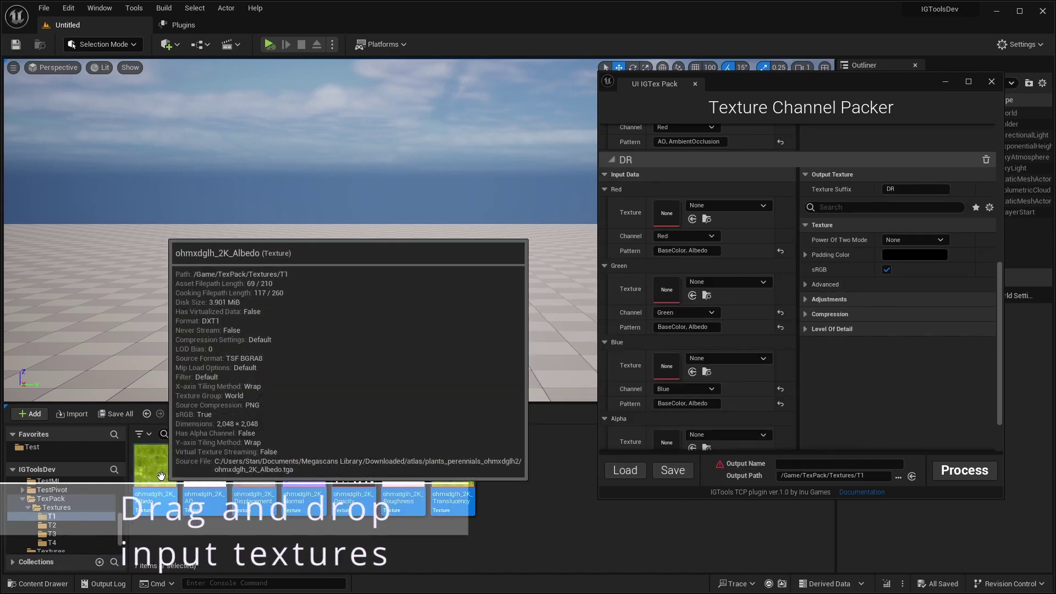
{"action": "left_click_drag", "start_coordinate": [161, 476], "coordinate": [679, 96]}
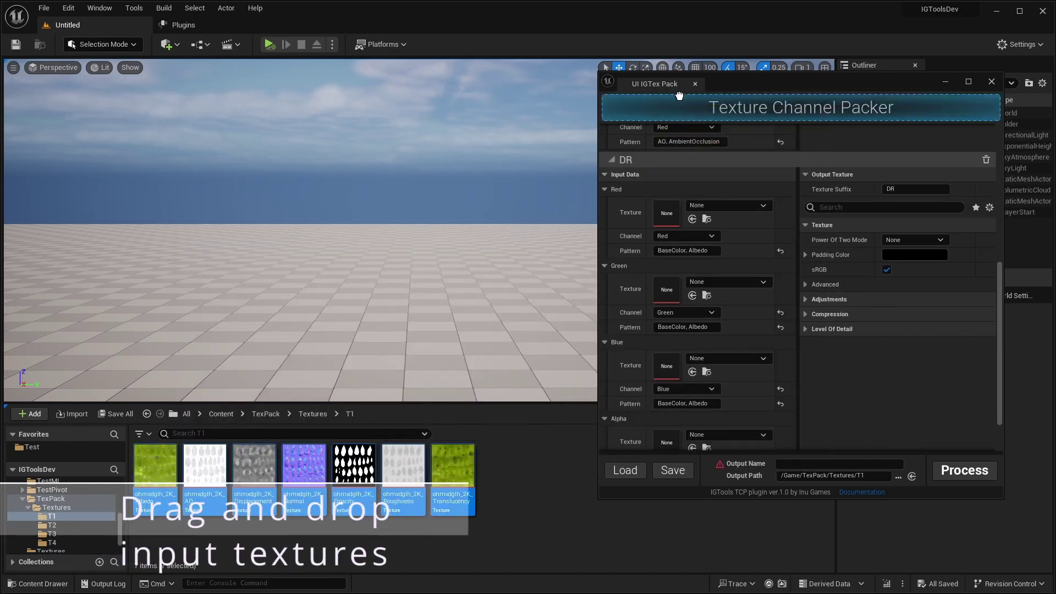
{"action": "scroll", "coordinate": [763, 313], "scroll_direction": "up", "scroll_amount": 5}
{"action": "scroll", "coordinate": [762, 312], "scroll_direction": "up", "scroll_amount": 5}
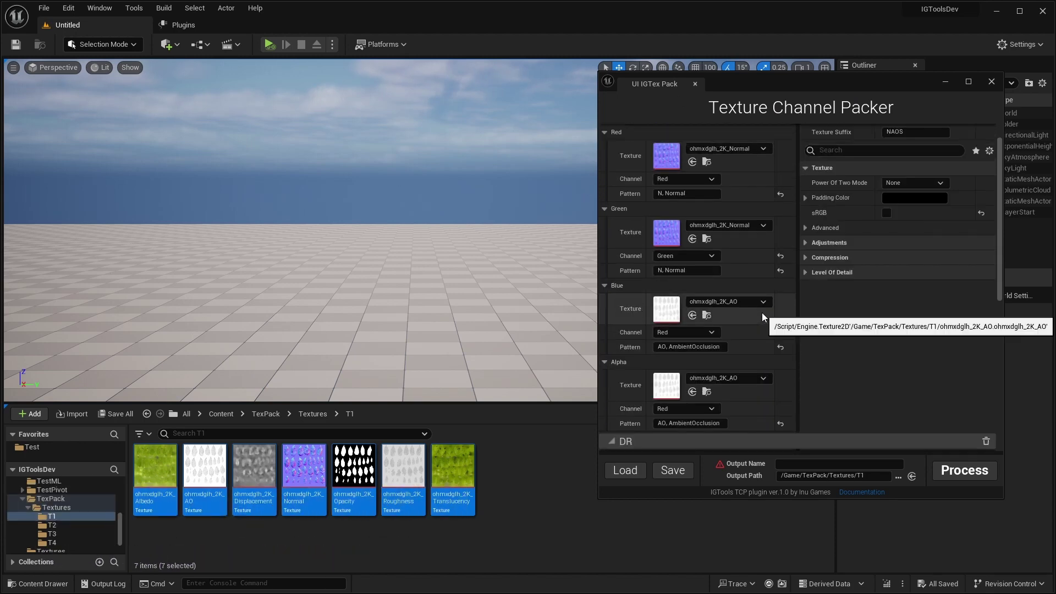
{"action": "left_click", "coordinate": [816, 464]}
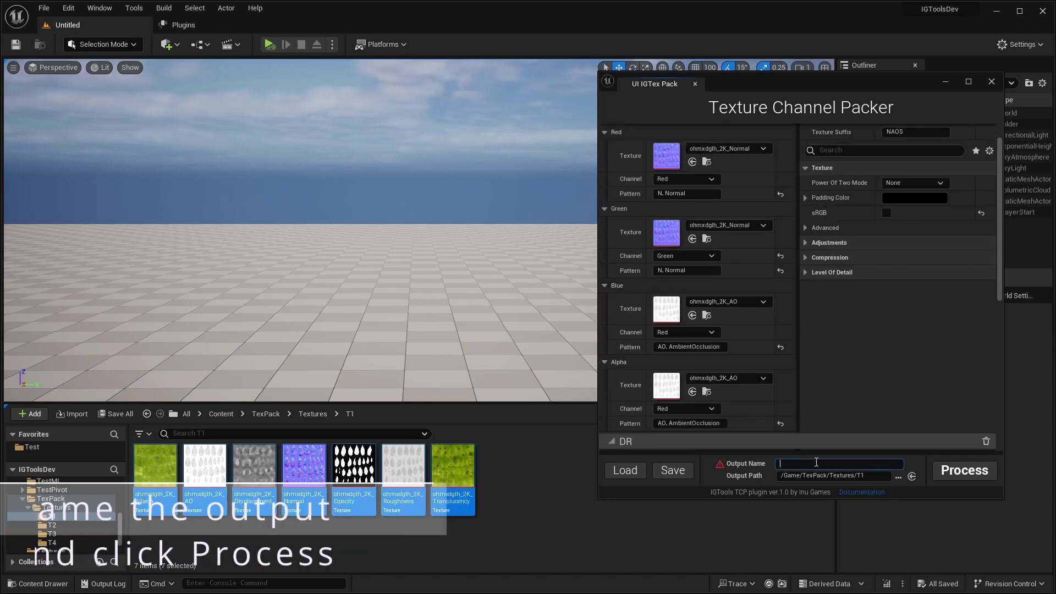
Enter Leaf as the output name, process, and select the new T_Leaf_DR and T_Leaf_NAOS textures.
{"action": "type", "text": "Leaf"}
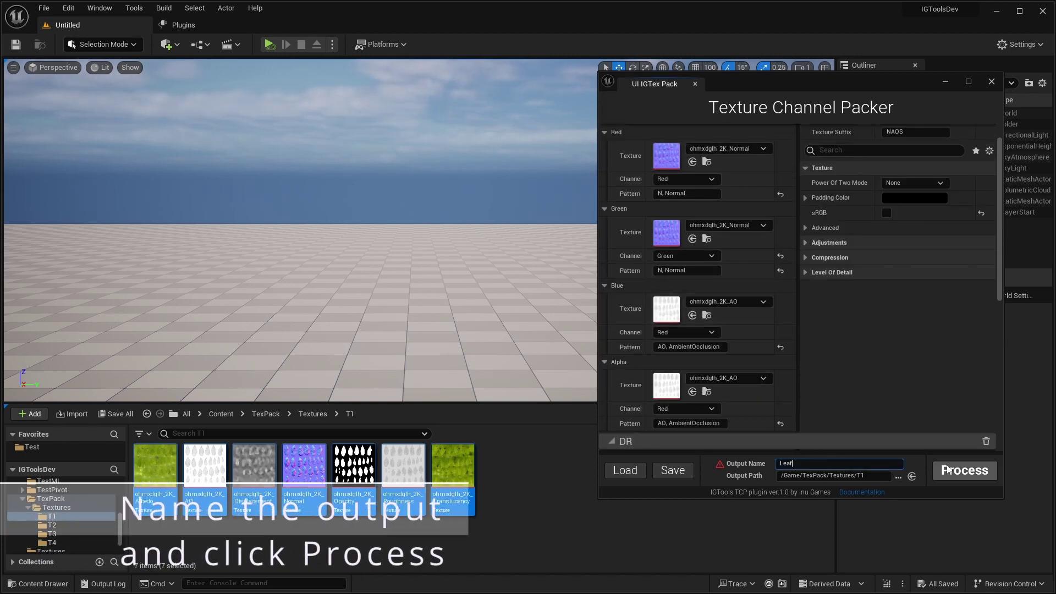
{"action": "left_click", "coordinate": [962, 474]}
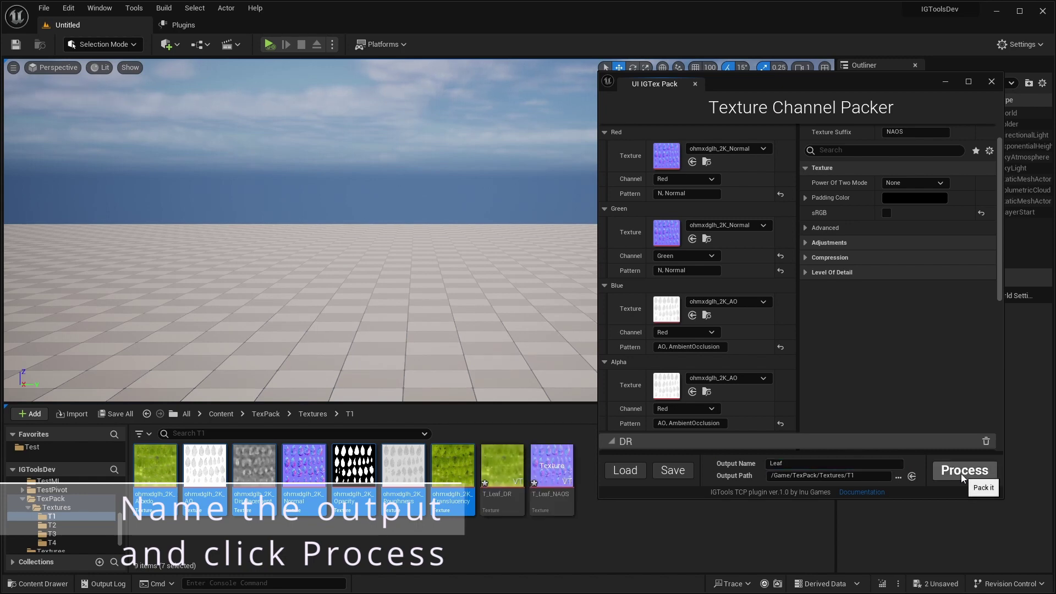
{"action": "left_click", "coordinate": [502, 466]}
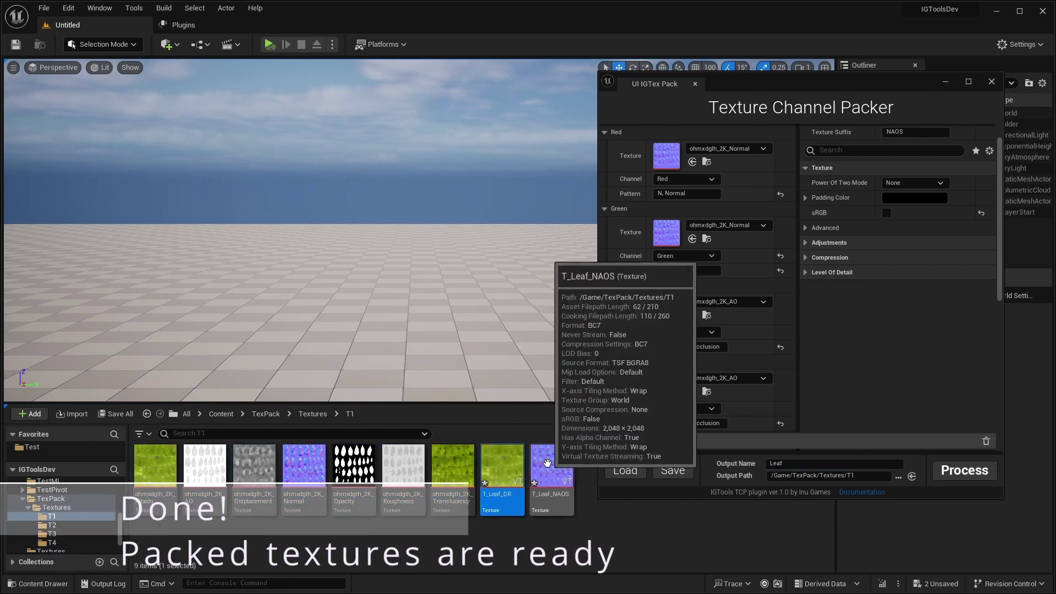
{"action": "left_click", "coordinate": [548, 463]}
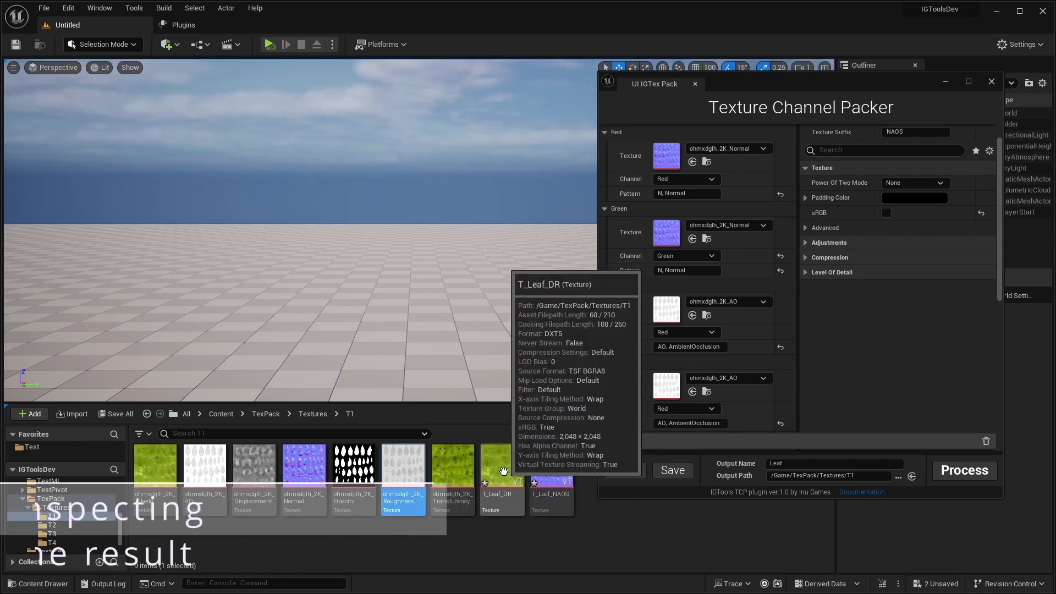
Open T_Leaf_DR in the texture editor showing only its alpha channel.
{"action": "double_click", "coordinate": [504, 471]}
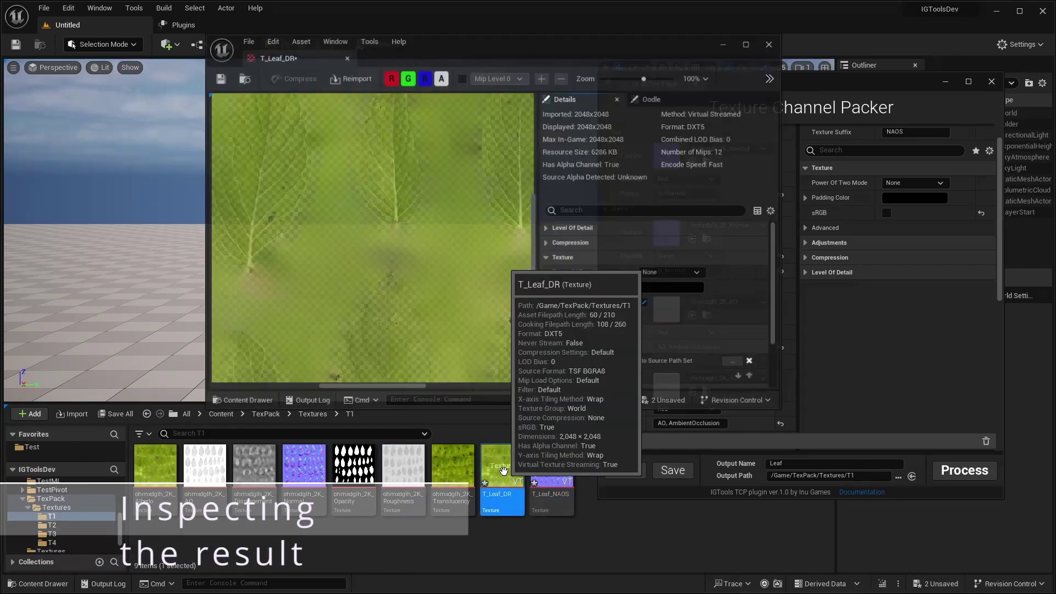
{"action": "left_click", "coordinate": [393, 79]}
{"action": "left_click", "coordinate": [412, 79]}
{"action": "left_click", "coordinate": [424, 80]}
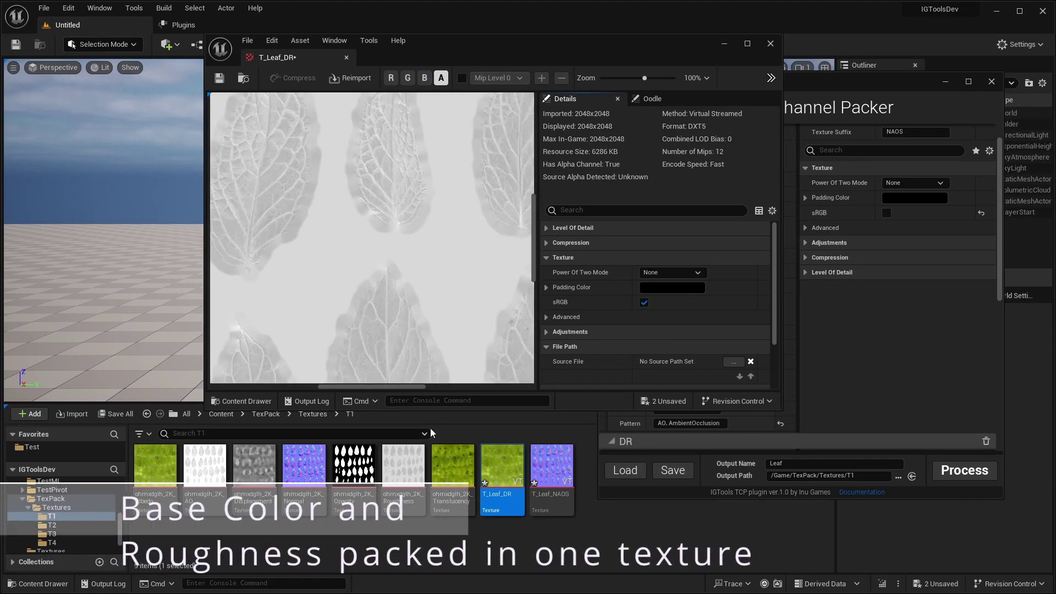
Open the original Roughness texture and compare it against T_Leaf_DR's alpha.
{"action": "left_click", "coordinate": [407, 475]}
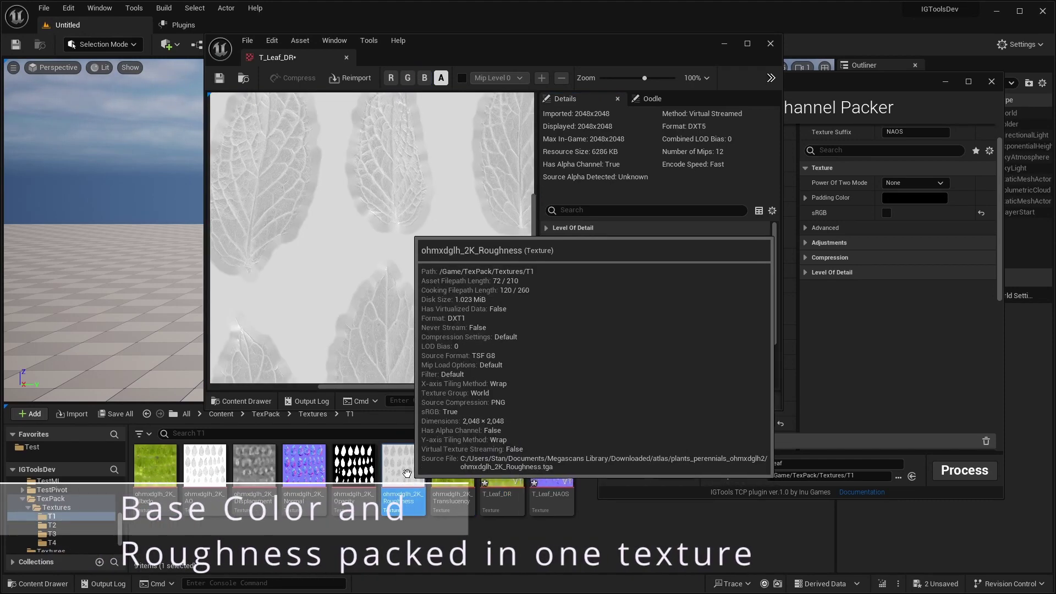
{"action": "double_click", "coordinate": [407, 474]}
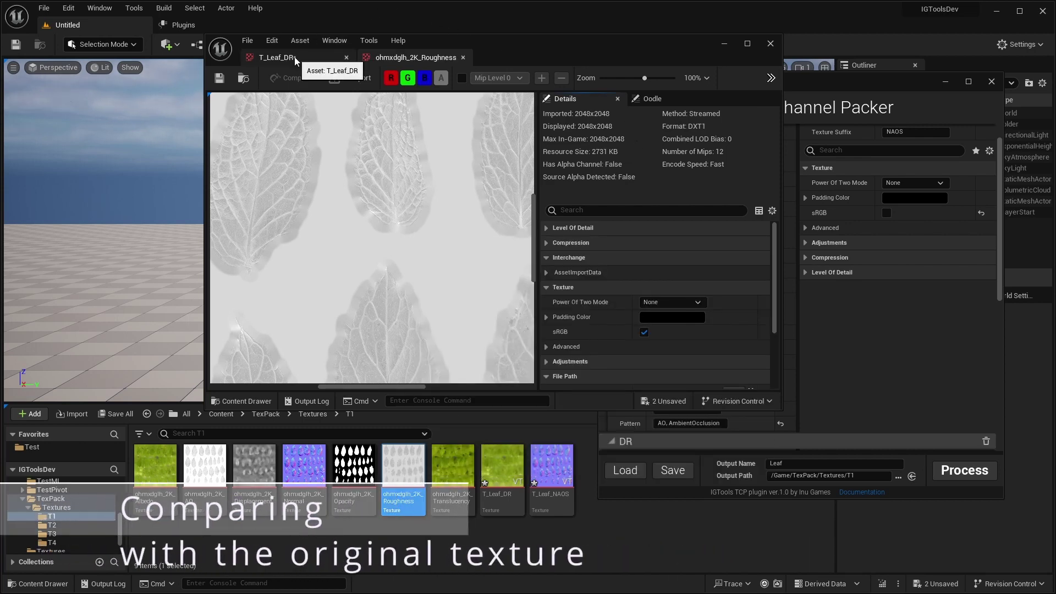
{"action": "left_click", "coordinate": [414, 57]}
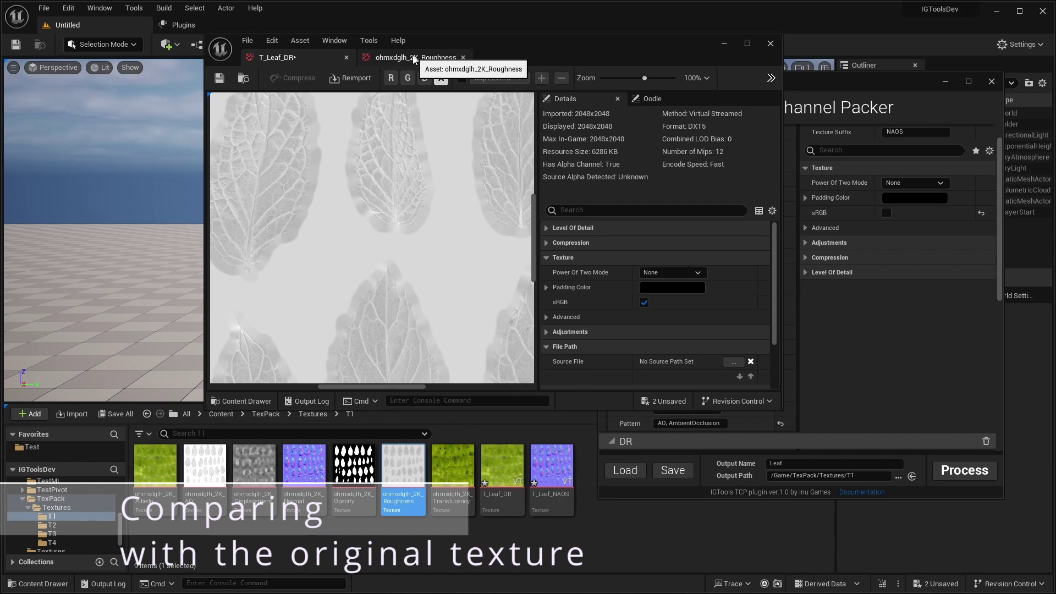
{"action": "left_click", "coordinate": [302, 58]}
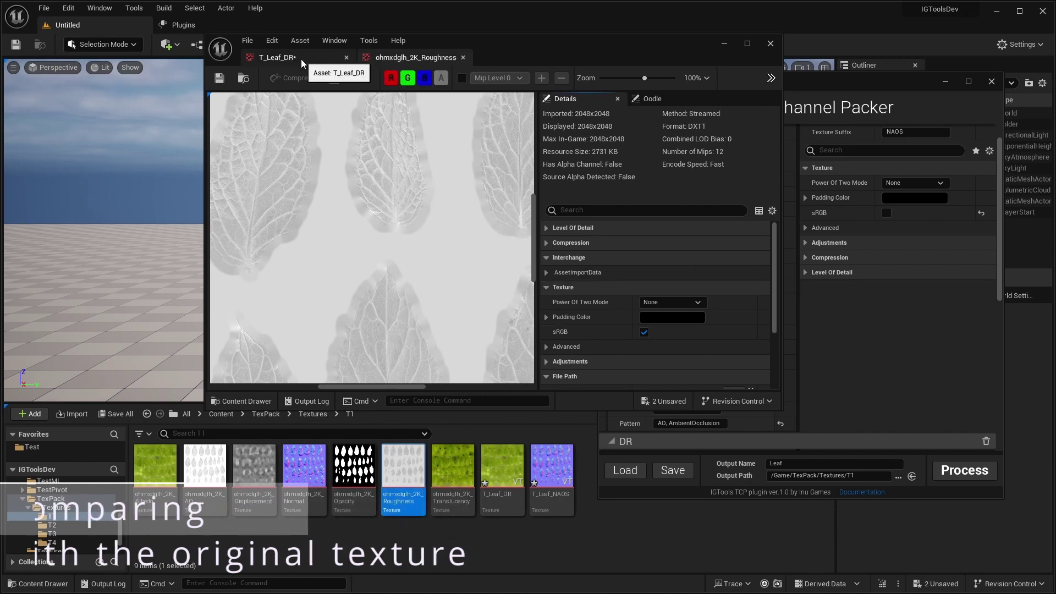
{"action": "left_click", "coordinate": [407, 58]}
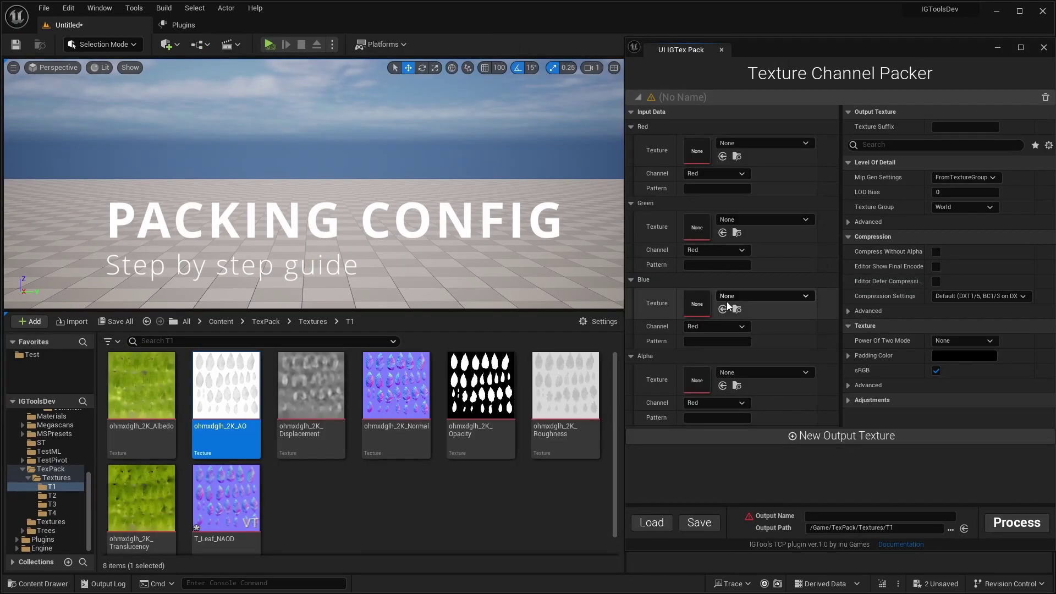
Assign Normal to Red and Green (using its green channel), AO to Blue, Displacement to Alpha.
{"action": "left_click_drag", "start_coordinate": [430, 359], "coordinate": [709, 153]}
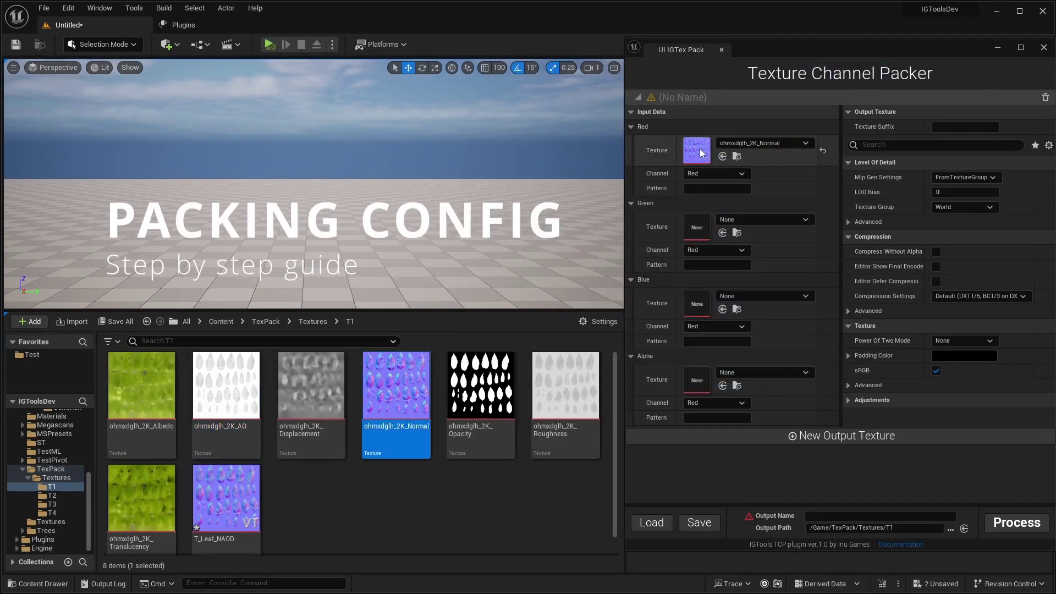
{"action": "mouse_move", "coordinate": [396, 385]}
{"action": "left_mouse_down"}
{"action": "mouse_move", "coordinate": [492, 380]}
{"action": "mouse_move", "coordinate": [696, 233]}
{"action": "left_mouse_up"}
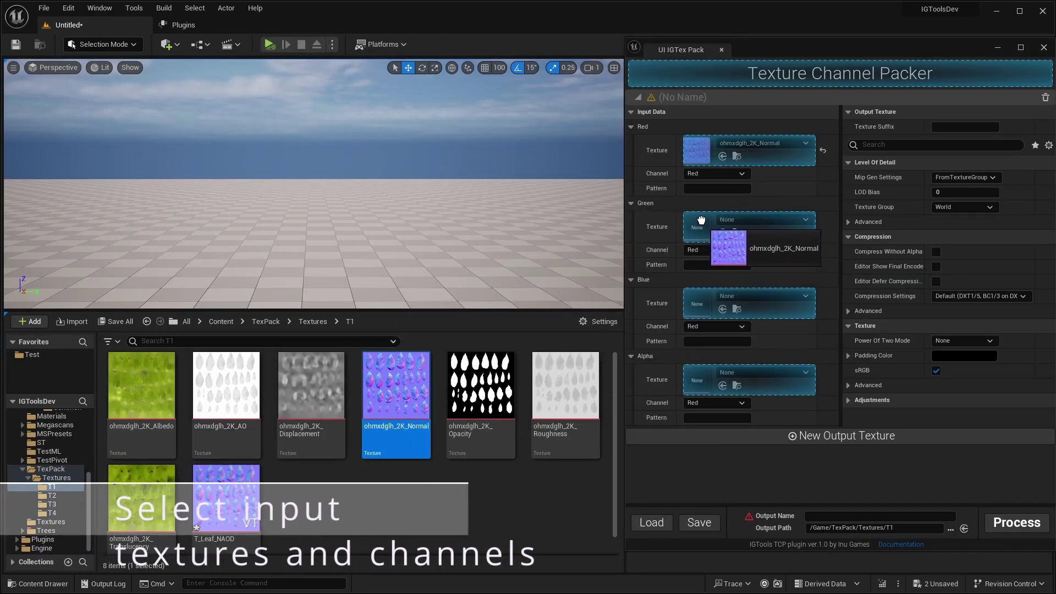
{"action": "left_click", "coordinate": [721, 251]}
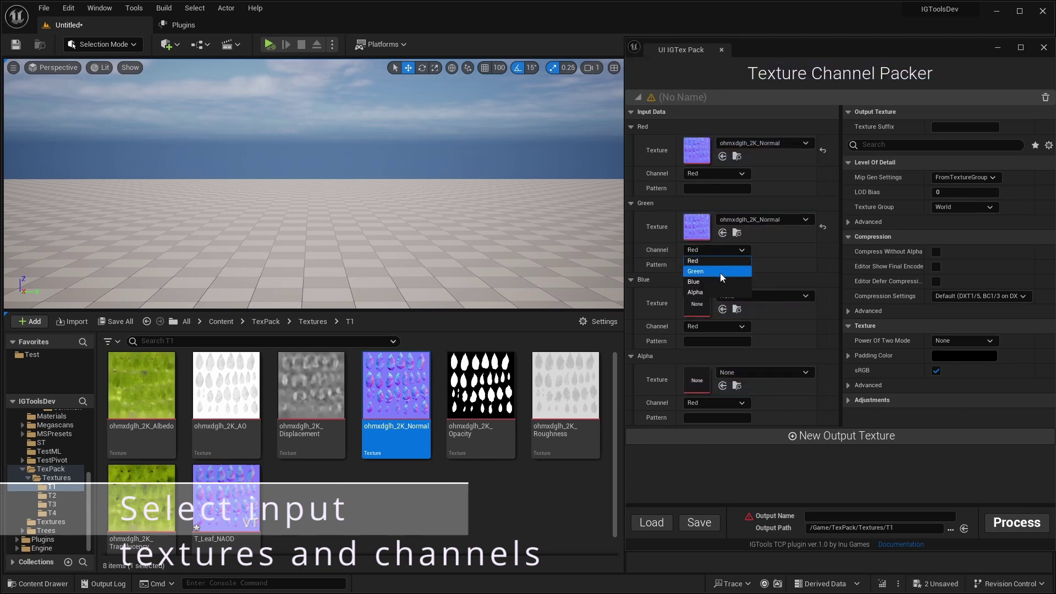
{"action": "left_click", "coordinate": [720, 272]}
{"action": "left_click_drag", "start_coordinate": [226, 385], "coordinate": [699, 305]}
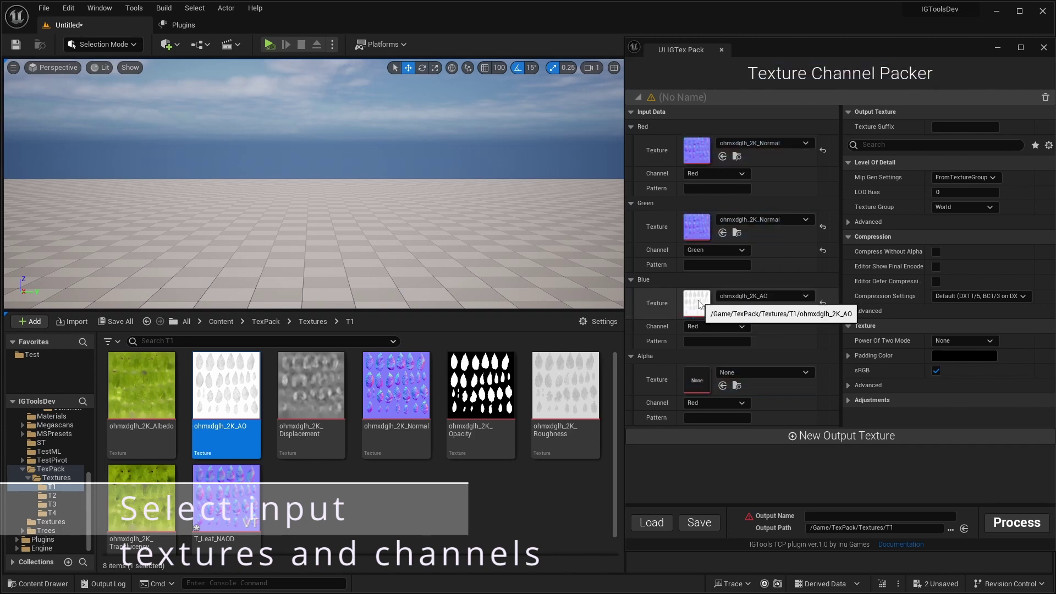
{"action": "mouse_move", "coordinate": [311, 385]}
{"action": "left_mouse_down"}
{"action": "mouse_move", "coordinate": [713, 373]}
{"action": "mouse_move", "coordinate": [699, 378]}
{"action": "left_mouse_up"}
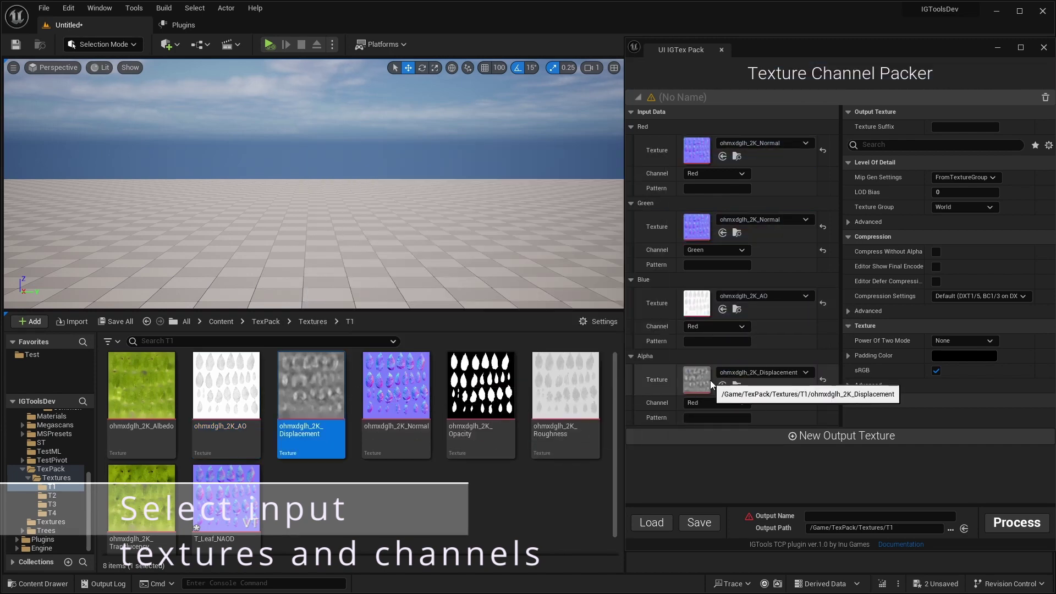
{"action": "left_click", "coordinate": [993, 297]}
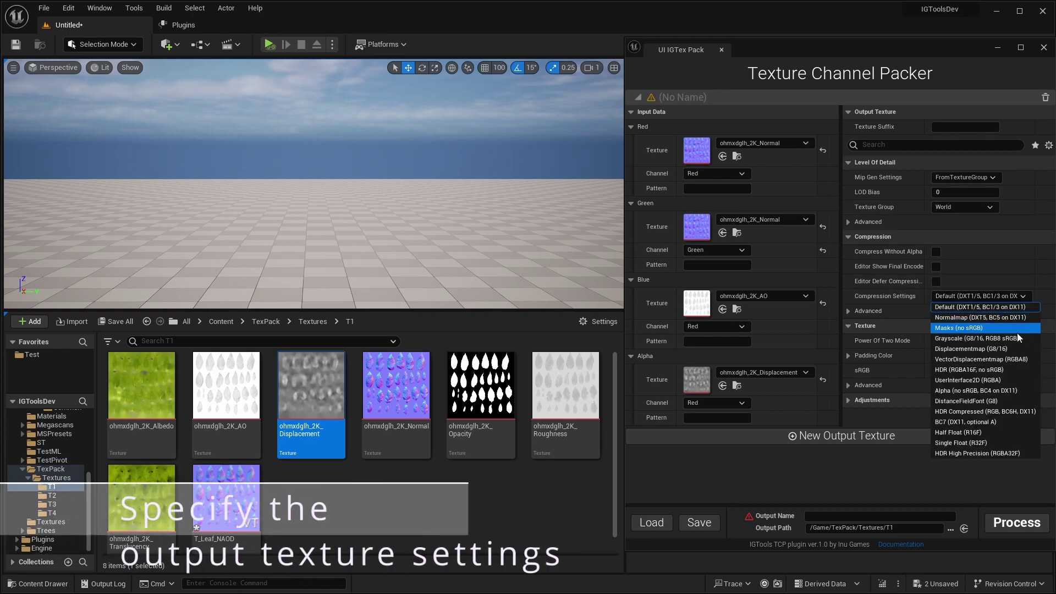
Set BC7 compression, enable Virtual Texture Streaming via a 'virt' search, and begin naming the output Leaf.
{"action": "left_click", "coordinate": [1012, 424]}
{"action": "type", "text": "v"}
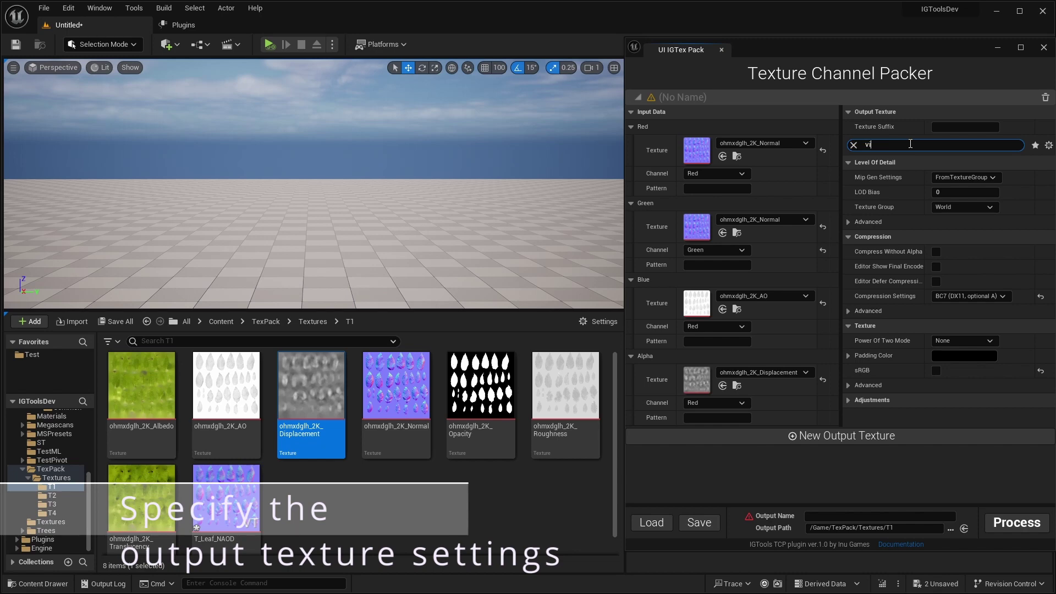
{"action": "type", "text": "rt"}
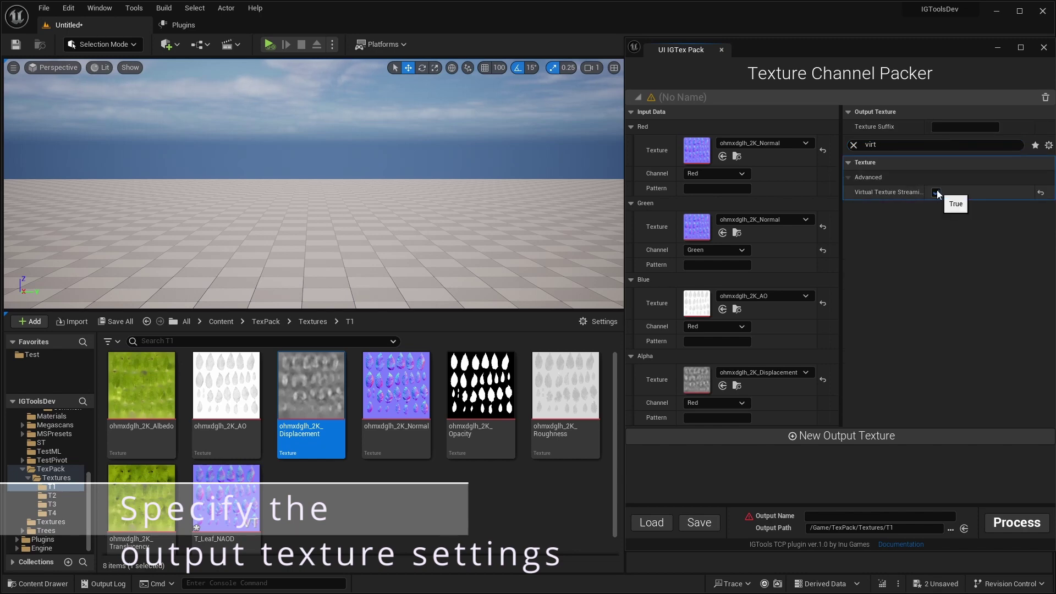
{"action": "left_click", "coordinate": [853, 145]}
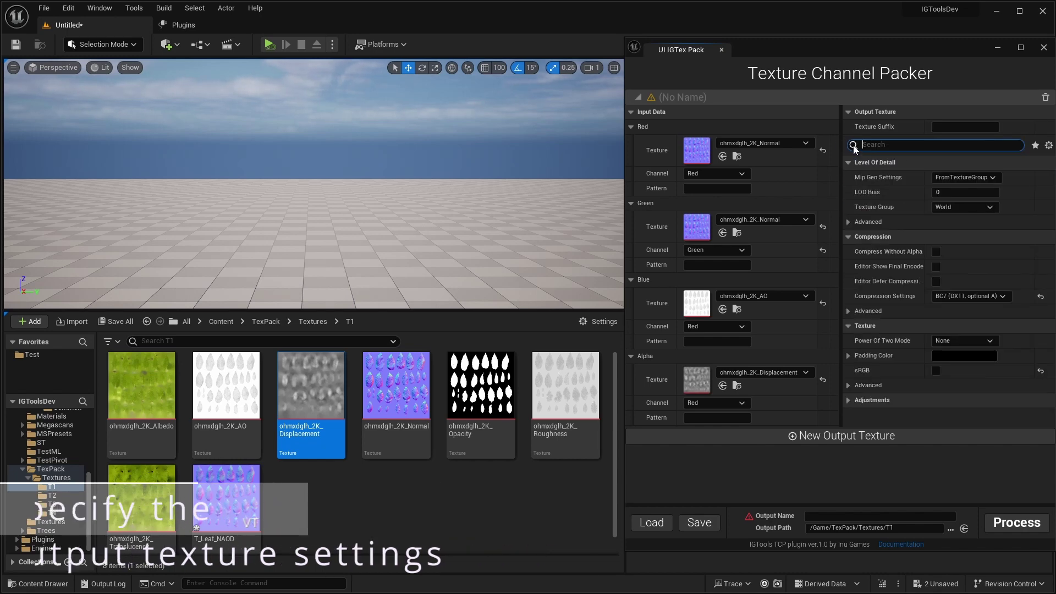
{"action": "left_click", "coordinate": [864, 516]}
{"action": "type", "text": "Leaf"}
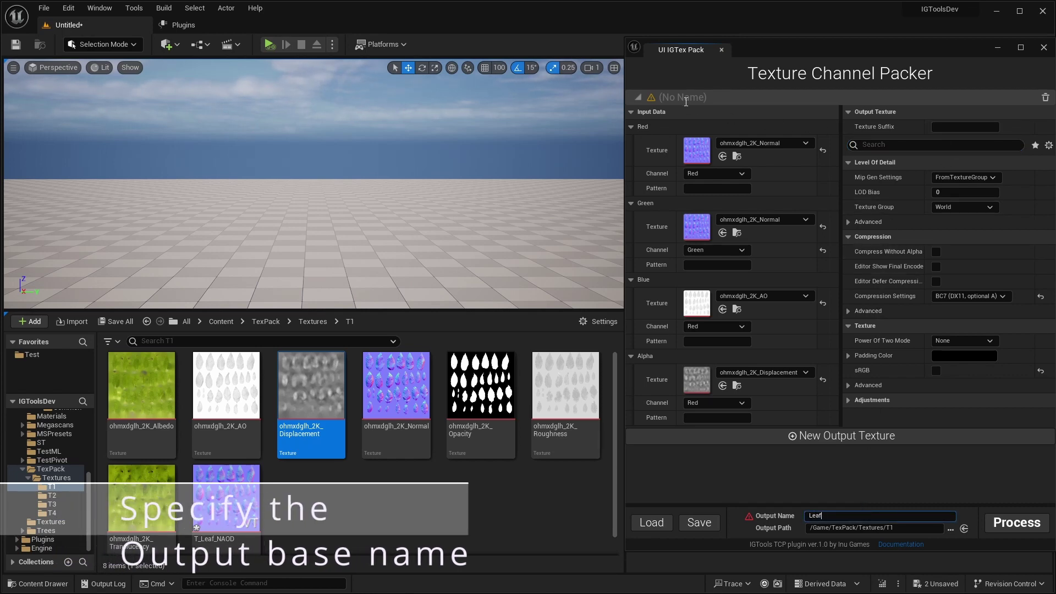
Rename the output block to NAOD and process, confirming the T_Leaf_NAOD overwrite.
{"action": "left_click", "coordinate": [686, 99]}
{"action": "type", "text": "NAOD"}
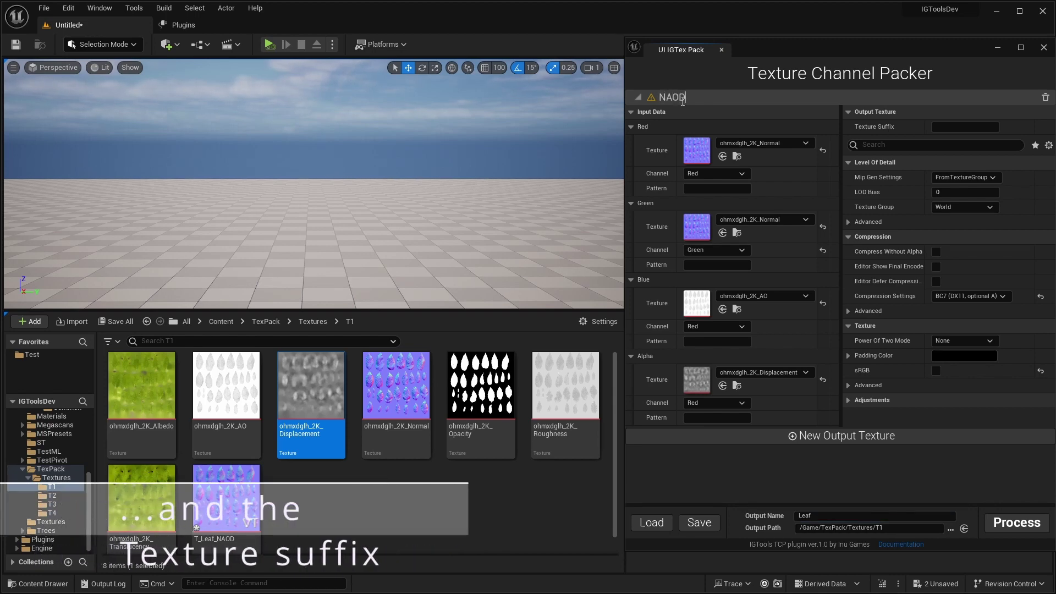
{"action": "key", "text": "Return"}
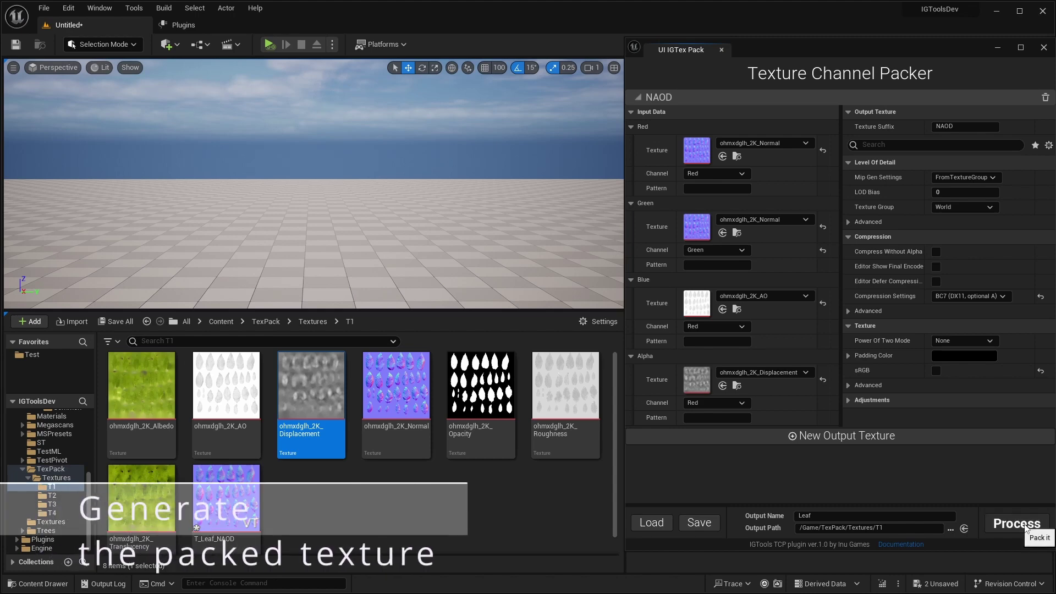
{"action": "left_click", "coordinate": [1025, 527]}
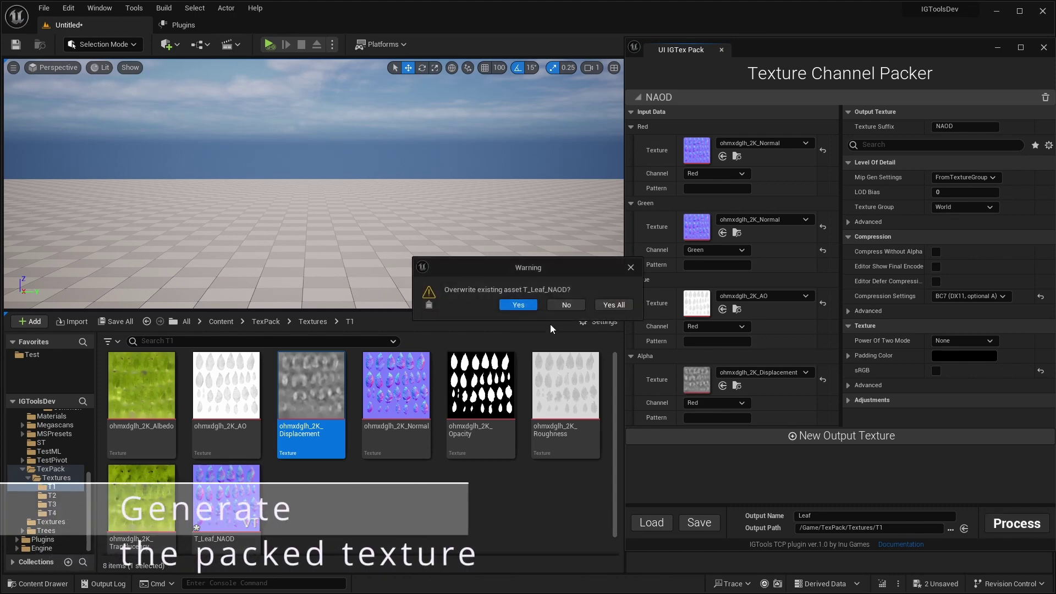
{"action": "left_click", "coordinate": [528, 306]}
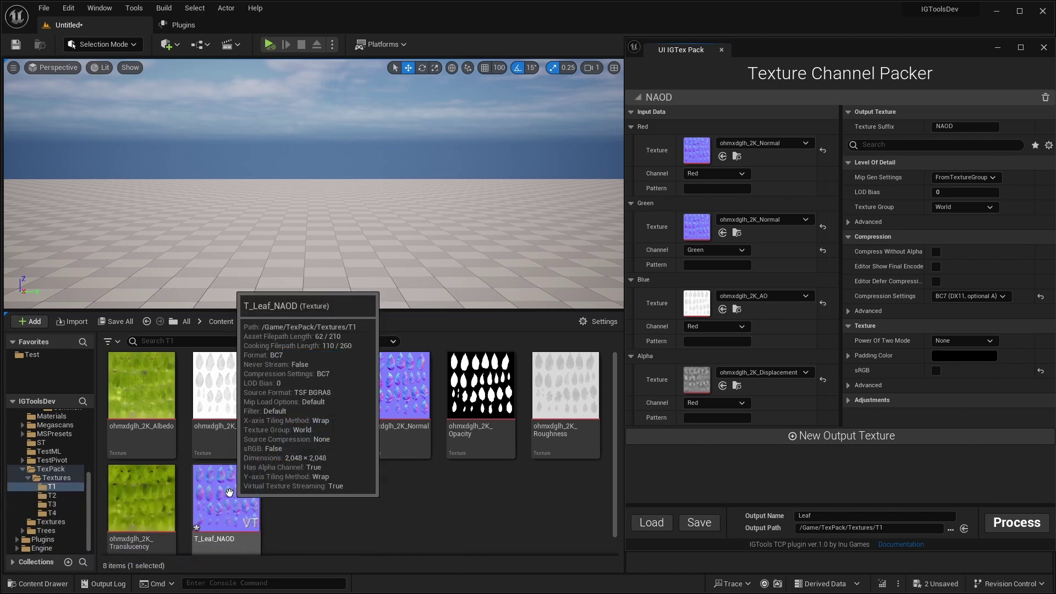
Open T_Leaf_NAOD in the texture editor showing only its alpha channel.
{"action": "double_click", "coordinate": [229, 491]}
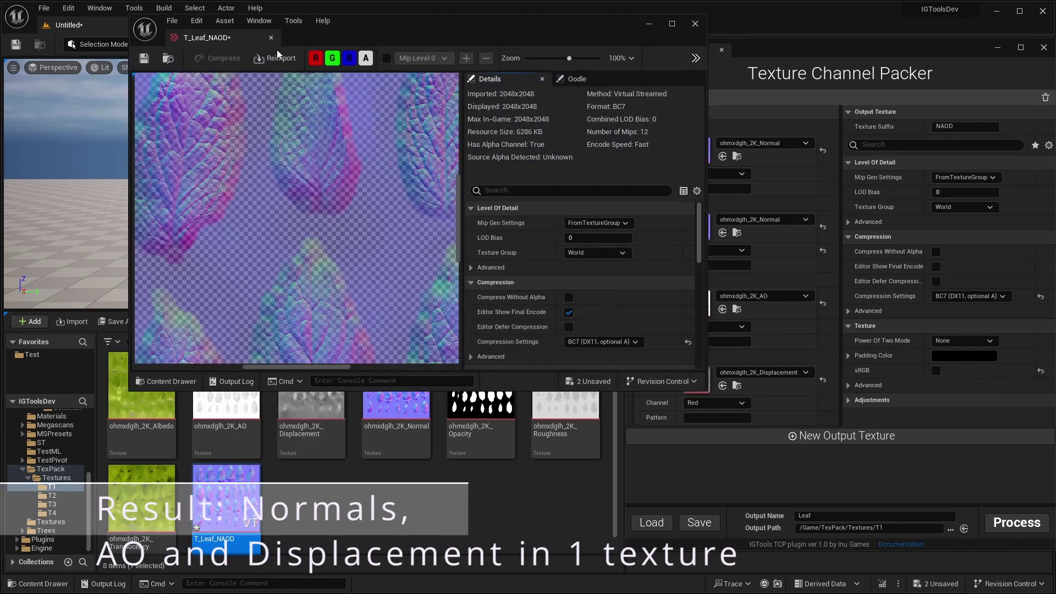
{"action": "left_click", "coordinate": [316, 58]}
{"action": "left_click", "coordinate": [332, 58]}
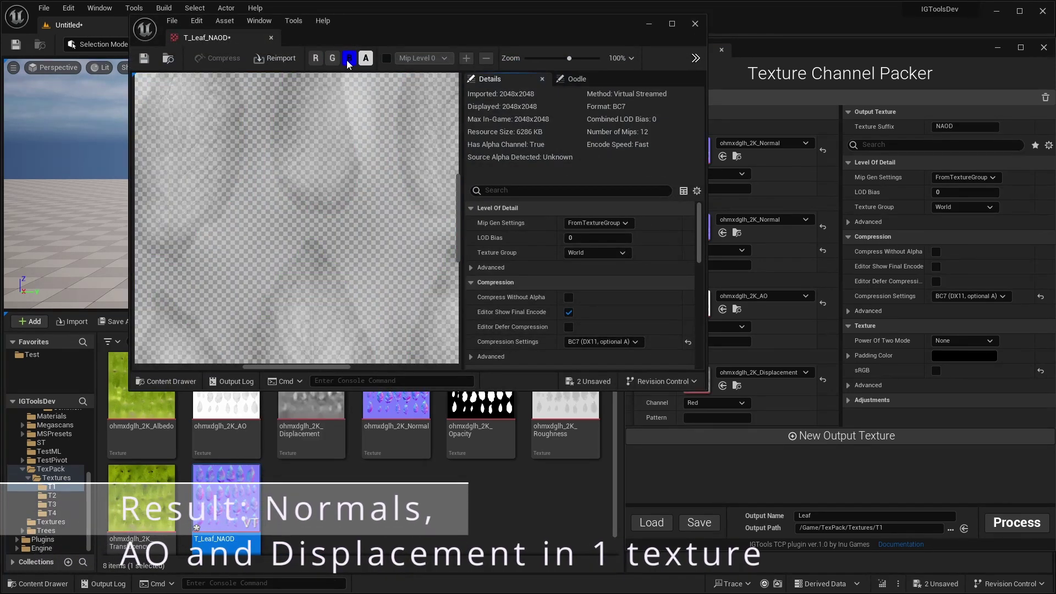
{"action": "left_click", "coordinate": [347, 61]}
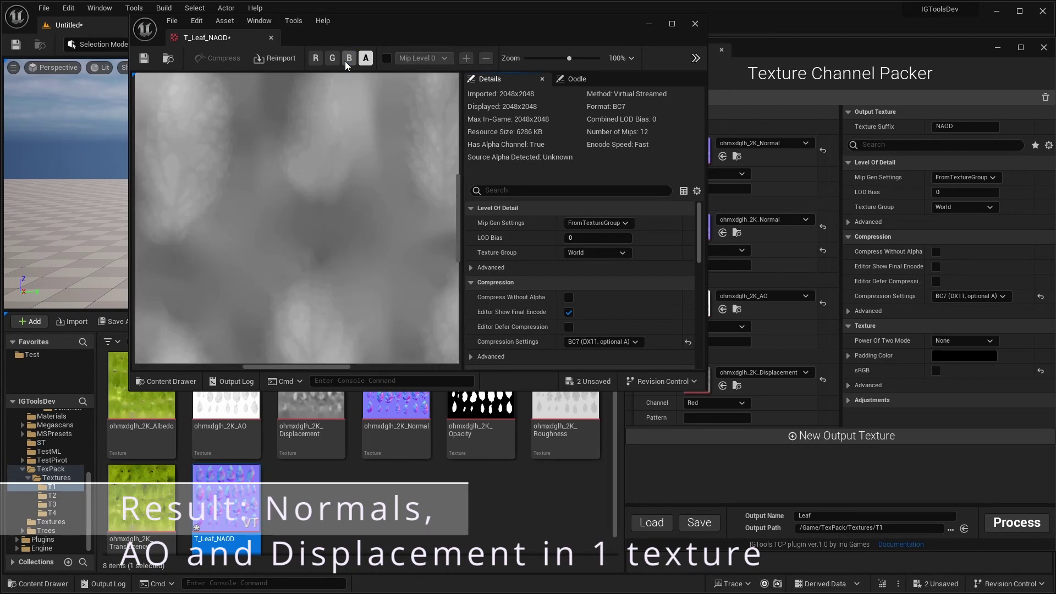
Compare T_Leaf_NAOD's alpha with Displacement and its blue channel with AO.
{"action": "double_click", "coordinate": [315, 399]}
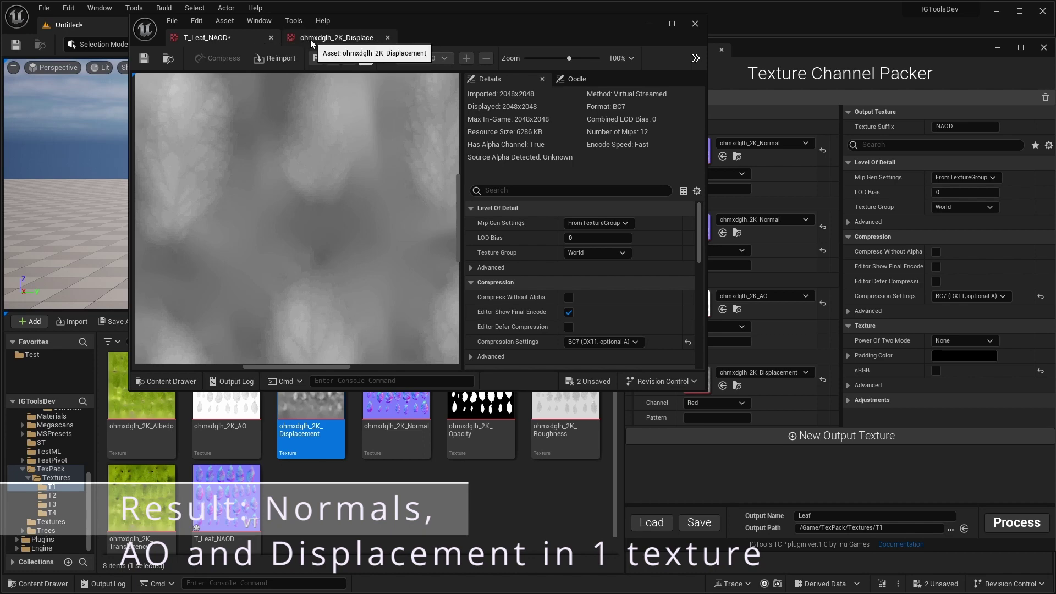
{"action": "left_click", "coordinate": [216, 37]}
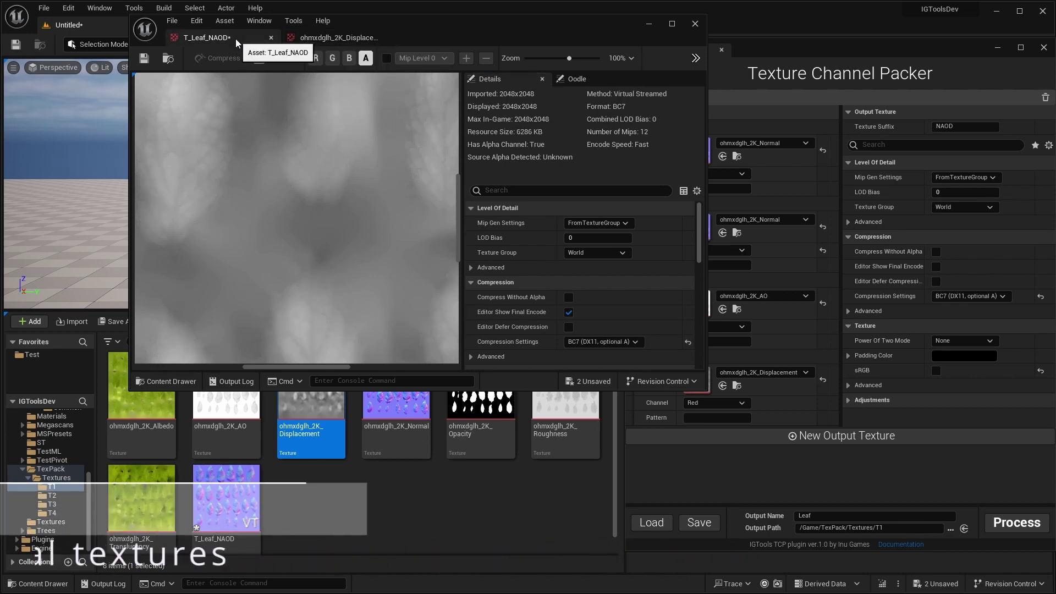
{"action": "double_click", "coordinate": [237, 406]}
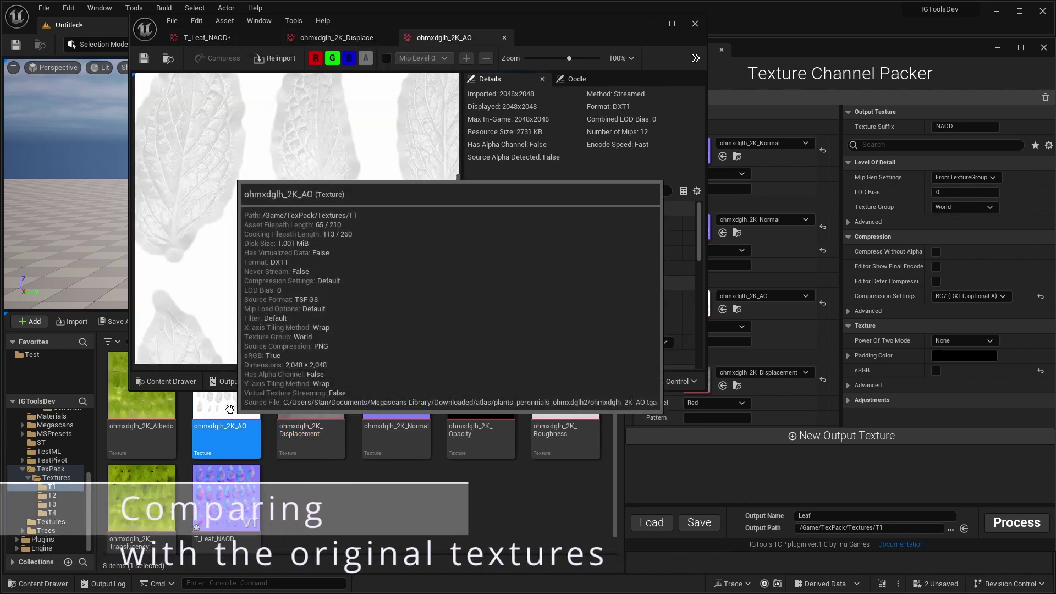
{"action": "left_click", "coordinate": [212, 36]}
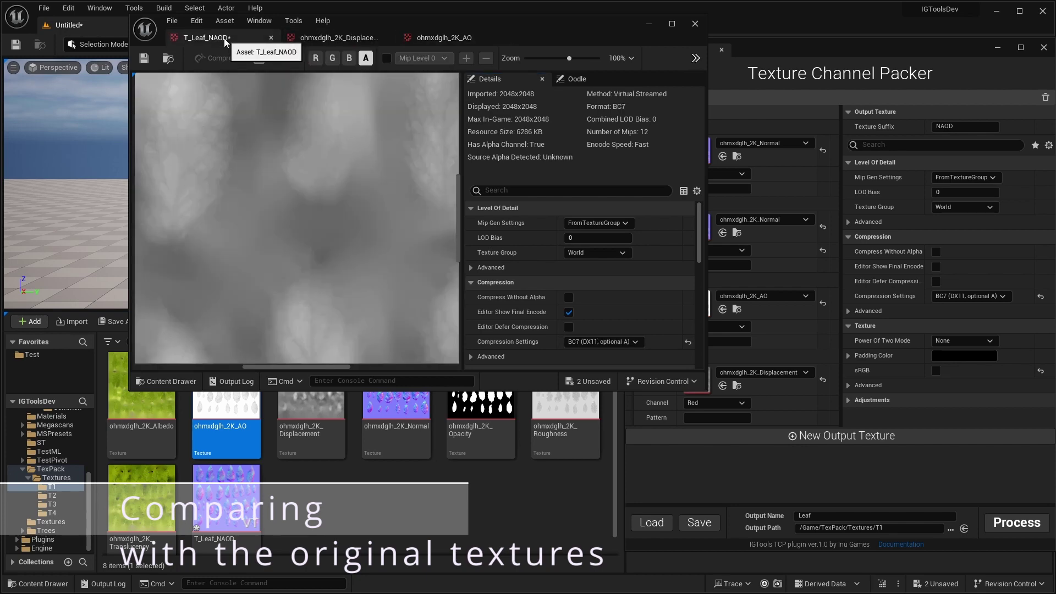
{"action": "left_click", "coordinate": [350, 59]}
{"action": "left_click", "coordinate": [366, 59]}
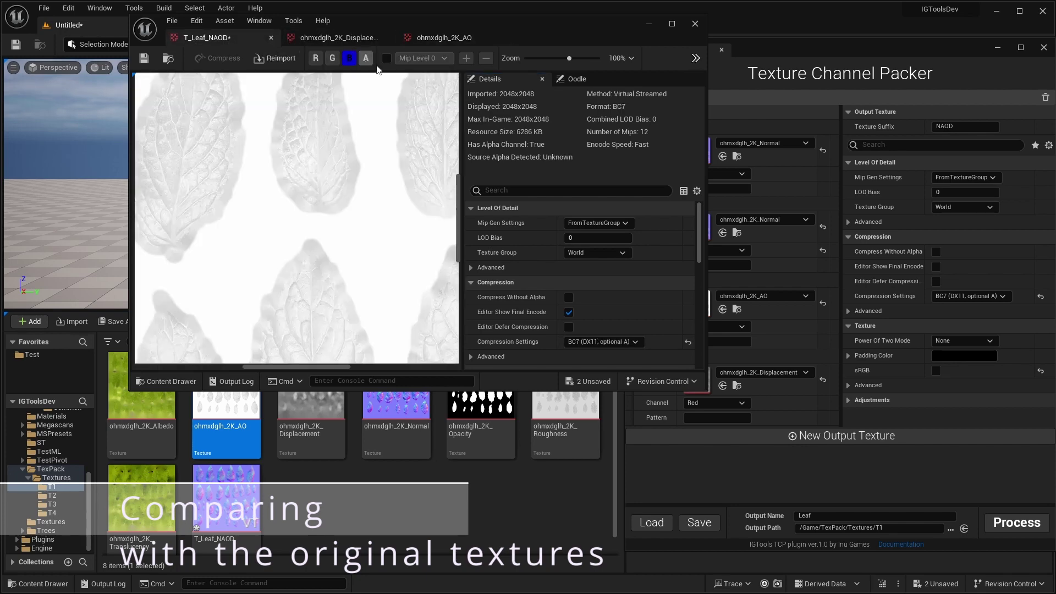
{"action": "left_click", "coordinate": [448, 40]}
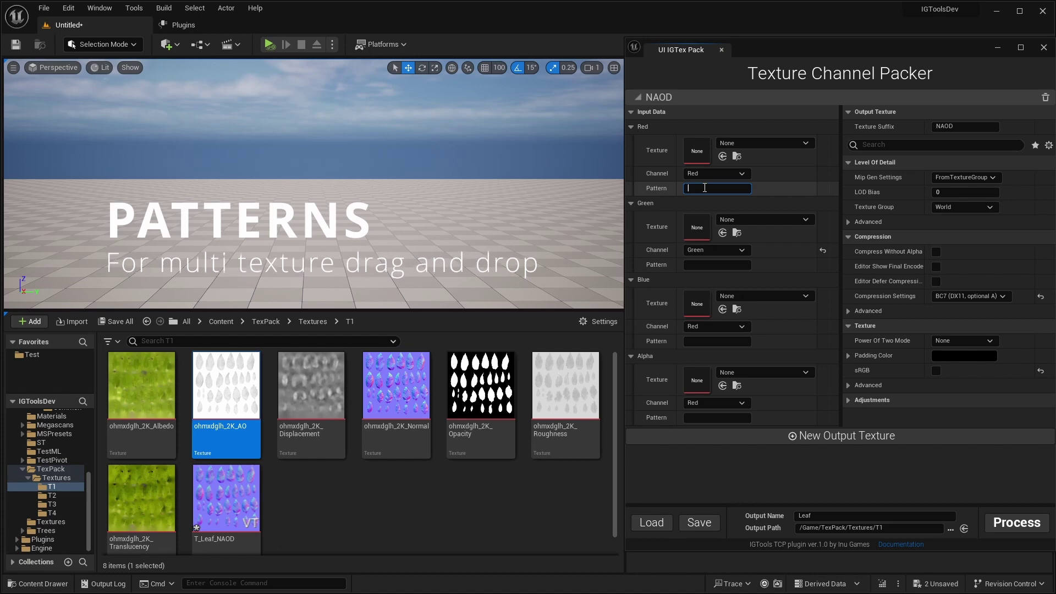
Set the channel name patterns to Normal, Normal, AO and Displacement.
{"action": "type", "text": "Normal"}
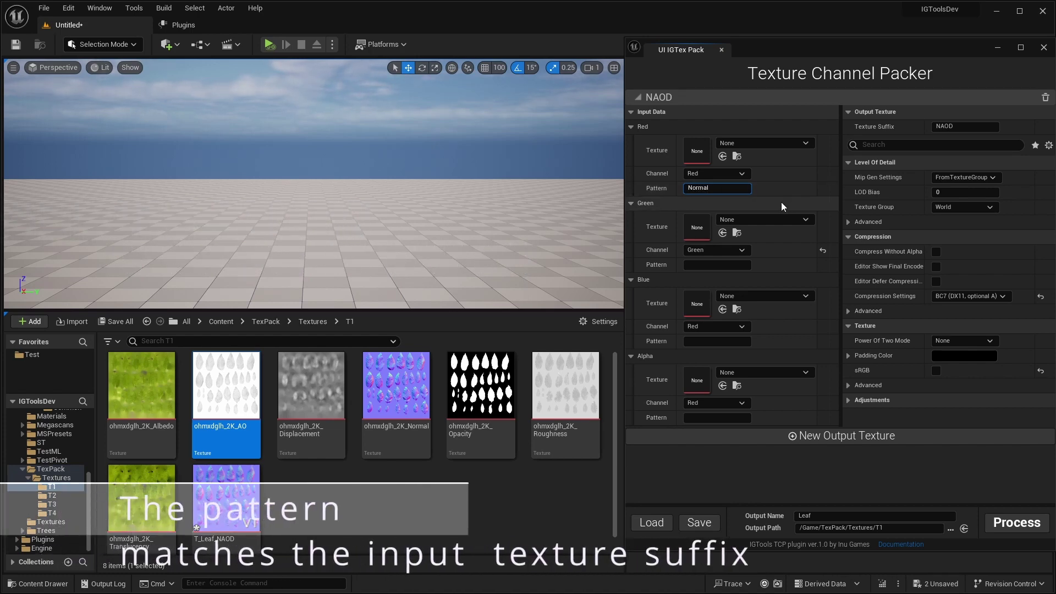
{"action": "left_click", "coordinate": [396, 402]}
{"action": "left_click_drag", "start_coordinate": [396, 403], "coordinate": [697, 150]}
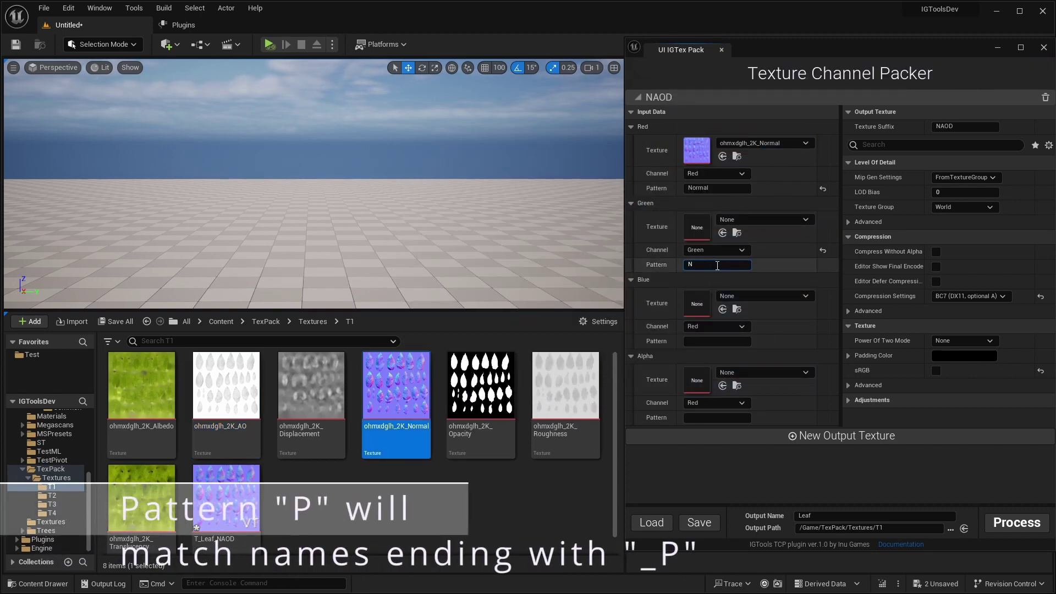
{"action": "left_click", "coordinate": [716, 342]}
{"action": "type", "text": "AO"}
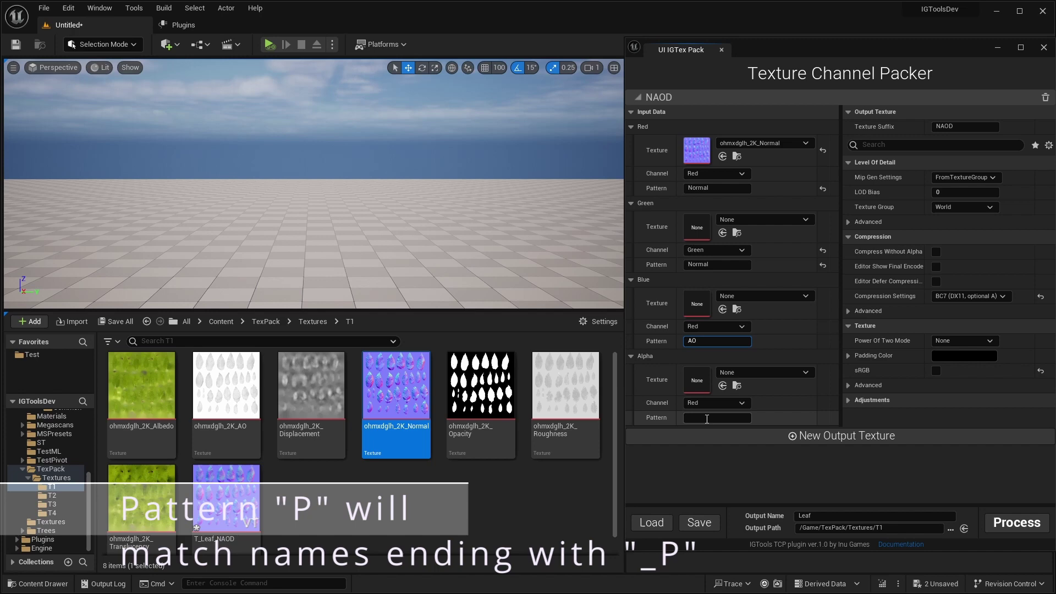
{"action": "left_click", "coordinate": [694, 416]}
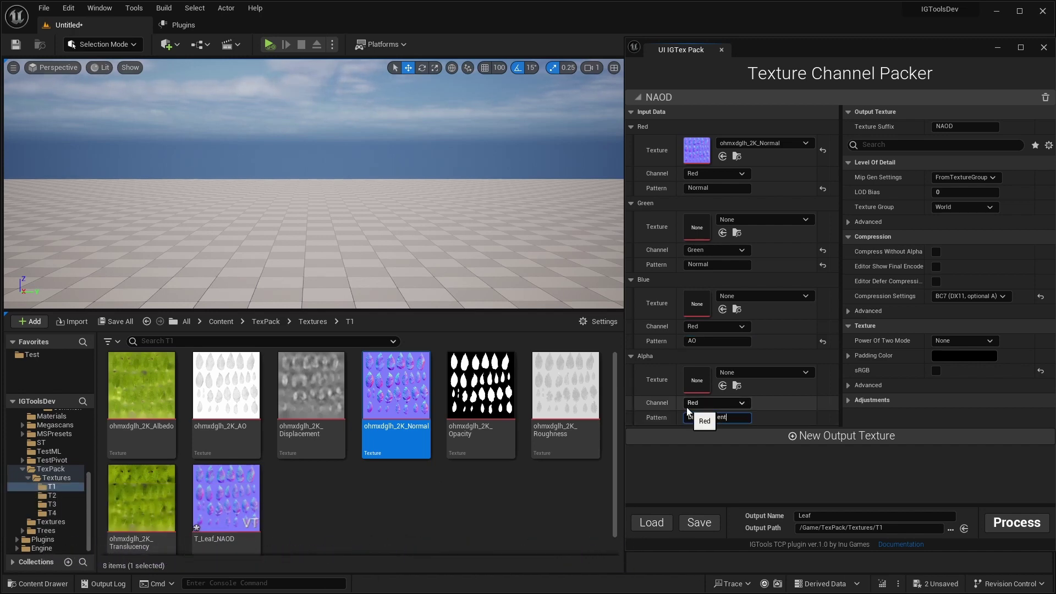
{"action": "type", "text": "splacement"}
{"action": "left_click", "coordinate": [409, 523]}
Drop all seven leaf textures to auto-fill inputs, then reprocess and overwrite T_Leaf_NAOD.
{"action": "left_click", "coordinate": [144, 392]}
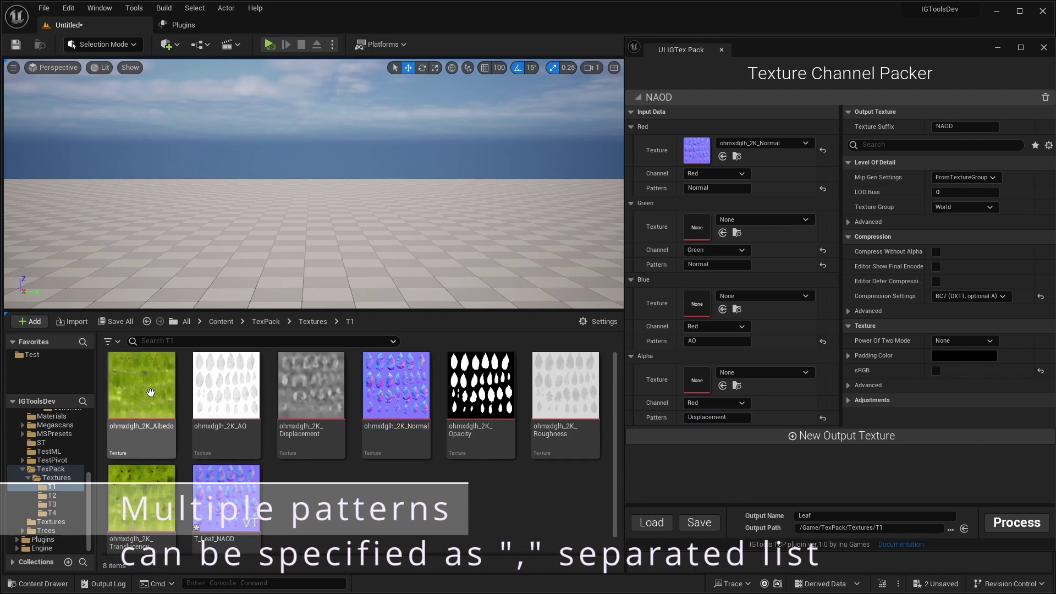
{"action": "left_click", "coordinate": [145, 502], "text": "shift"}
{"action": "left_click_drag", "start_coordinate": [146, 502], "coordinate": [712, 78]}
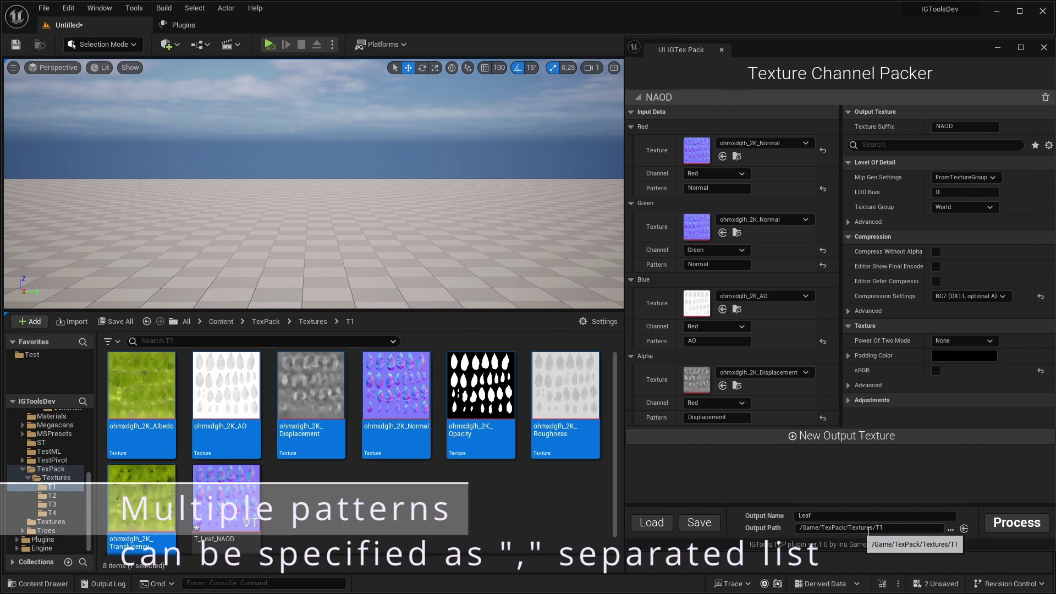
{"action": "left_click", "coordinate": [1027, 526]}
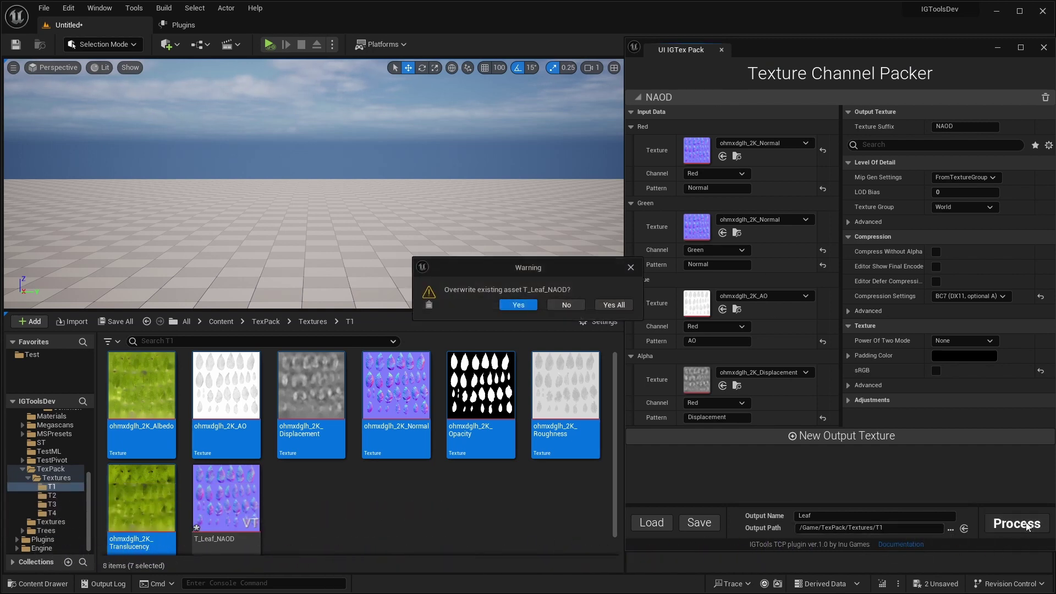
{"action": "left_click", "coordinate": [530, 305]}
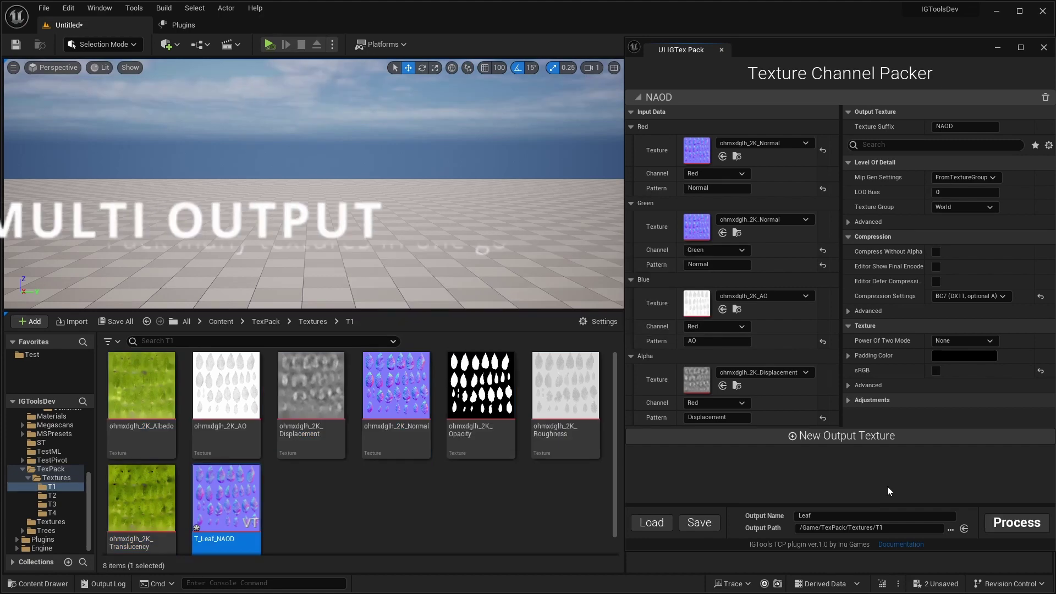
Add a second output named DR and put Albedo in its red input.
{"action": "left_click", "coordinate": [849, 436]}
{"action": "scroll", "coordinate": [760, 319], "scroll_direction": "down", "scroll_amount": 2}
{"action": "type", "text": "DR"}
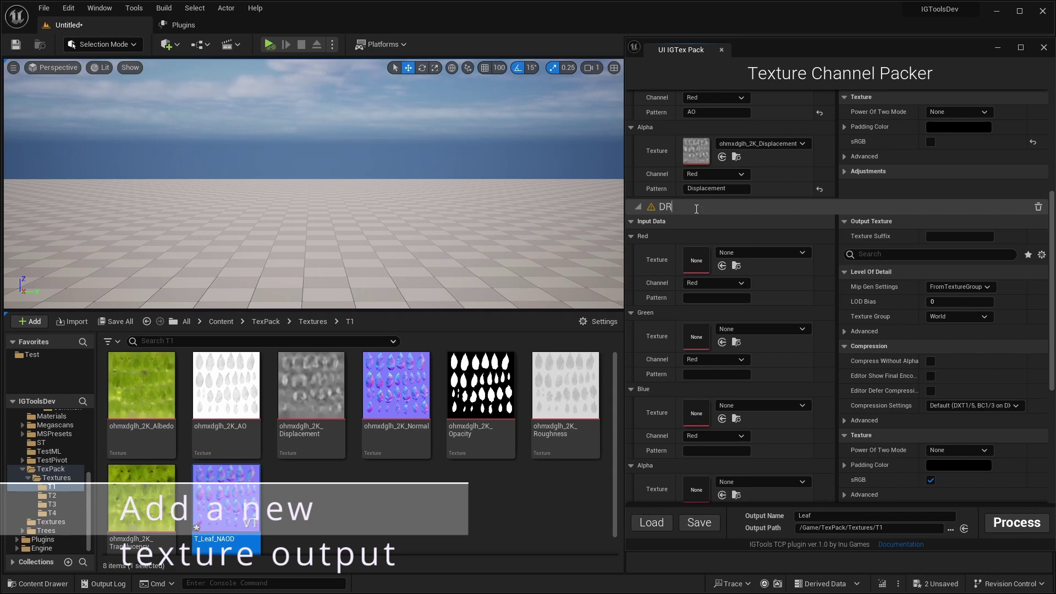
{"action": "key", "text": "Return"}
{"action": "left_click_drag", "start_coordinate": [141, 385], "coordinate": [697, 261]}
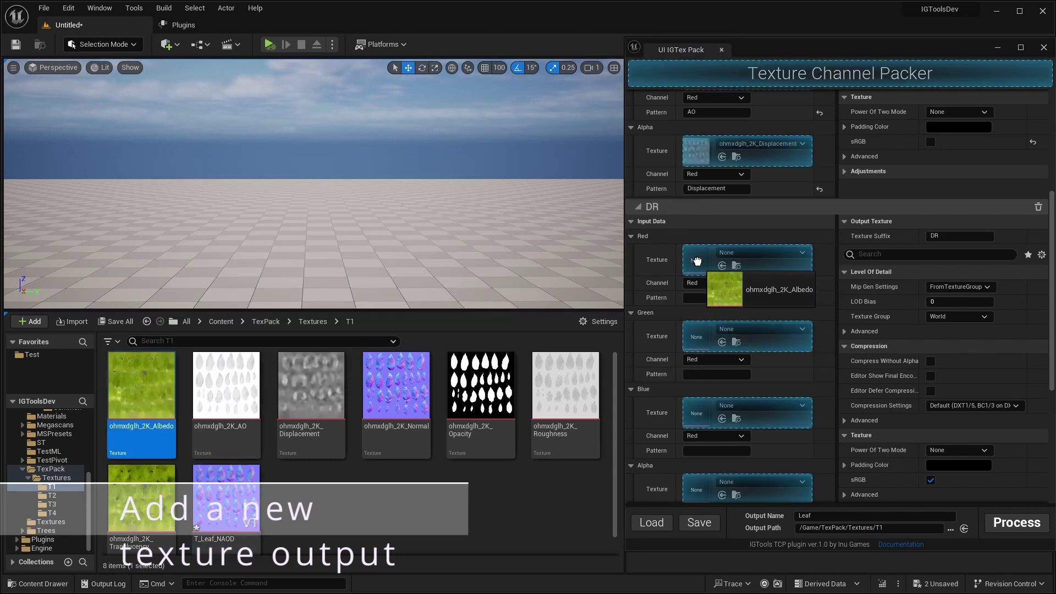
{"action": "left_click", "coordinate": [715, 359]}
{"action": "left_click", "coordinate": [709, 381]}
{"action": "left_click", "coordinate": [716, 435]}
{"action": "left_click", "coordinate": [710, 468]}
{"action": "left_click", "coordinate": [714, 298]}
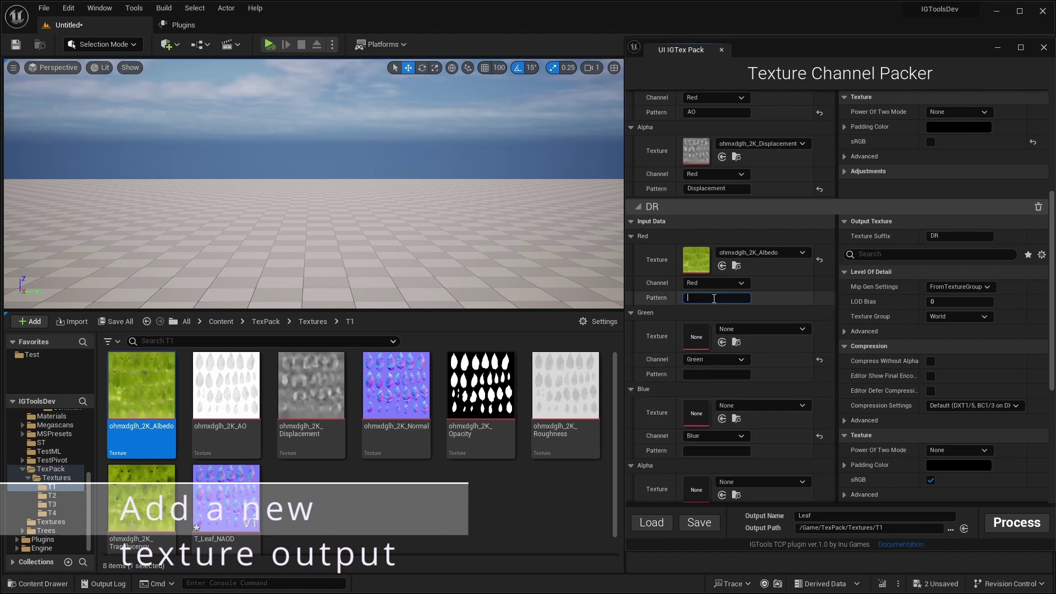
Set DR name patterns to Albedo for red, green, blue and Roughness for alpha.
{"action": "type", "text": "Albedo"}
{"action": "left_click", "coordinate": [705, 374]}
{"action": "left_click", "coordinate": [705, 451]}
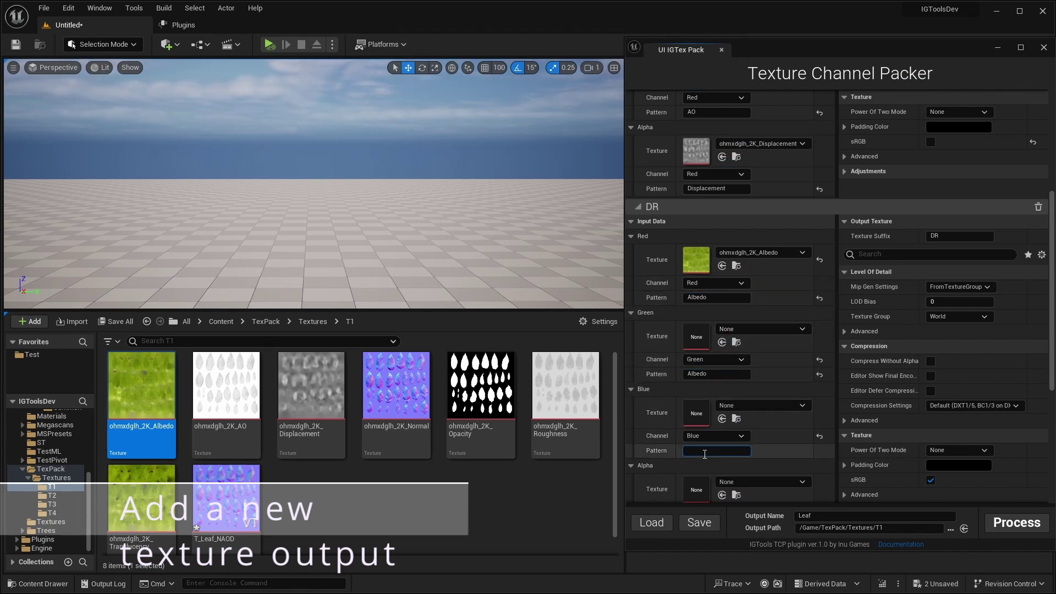
{"action": "type", "text": "Albedo"}
{"action": "scroll", "coordinate": [715, 451], "scroll_direction": "down", "scroll_amount": 3}
{"action": "left_click", "coordinate": [732, 458]}
{"action": "type", "text": "ss"}
{"action": "key", "text": "Return"}
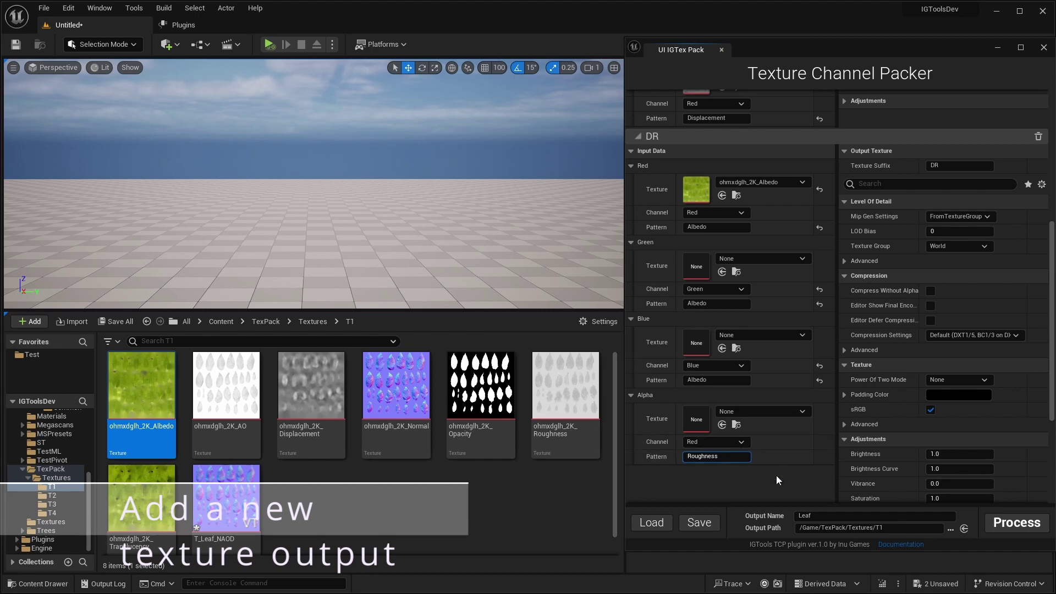
{"action": "scroll", "coordinate": [732, 457], "scroll_direction": "down", "scroll_amount": 1}
Drop the seven leaf textures onto the packer, then process to create T_Leaf_DR and overwrite T_Leaf_NAOD.
{"action": "left_click", "coordinate": [145, 495], "text": "shift"}
{"action": "left_click_drag", "start_coordinate": [145, 495], "coordinate": [742, 71]}
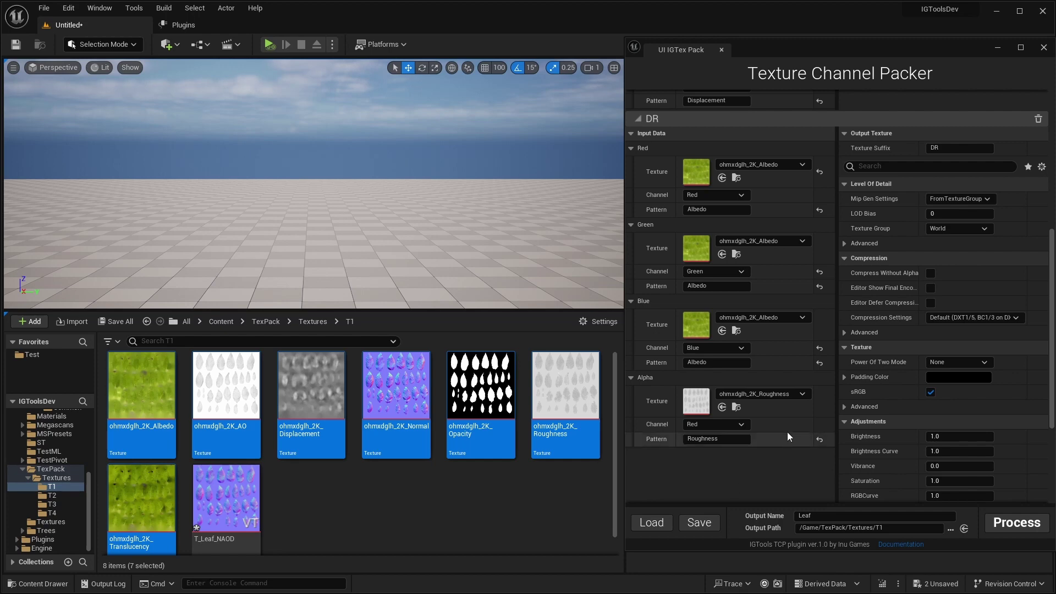
{"action": "scroll", "coordinate": [784, 427], "scroll_direction": "up", "scroll_amount": 5}
{"action": "scroll", "coordinate": [785, 424], "scroll_direction": "up", "scroll_amount": 5}
{"action": "scroll", "coordinate": [781, 424], "scroll_direction": "up", "scroll_amount": 4}
{"action": "scroll", "coordinate": [781, 424], "scroll_direction": "up", "scroll_amount": 4}
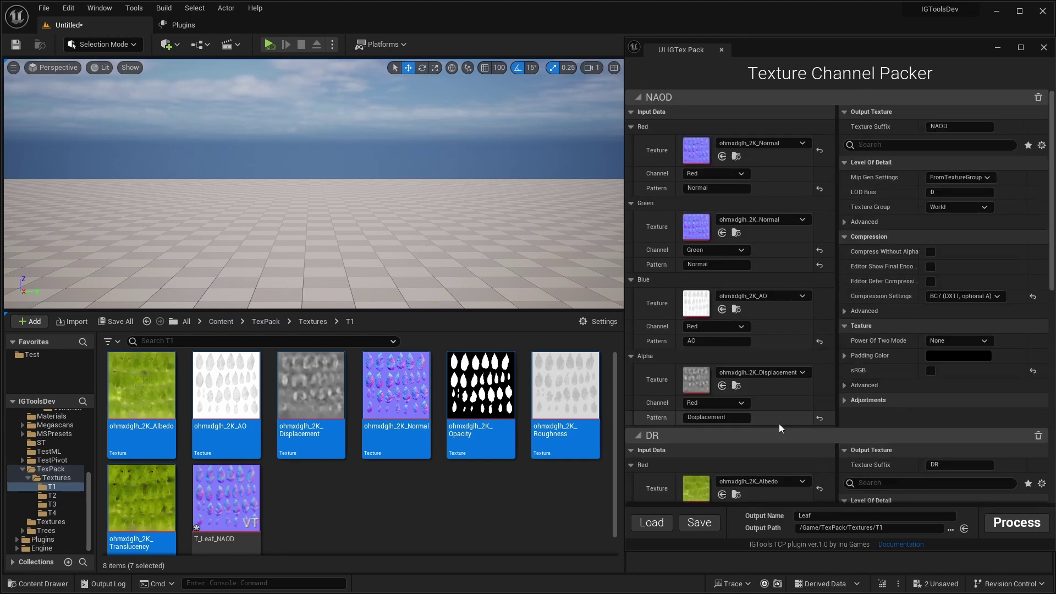
{"action": "left_click", "coordinate": [1024, 529]}
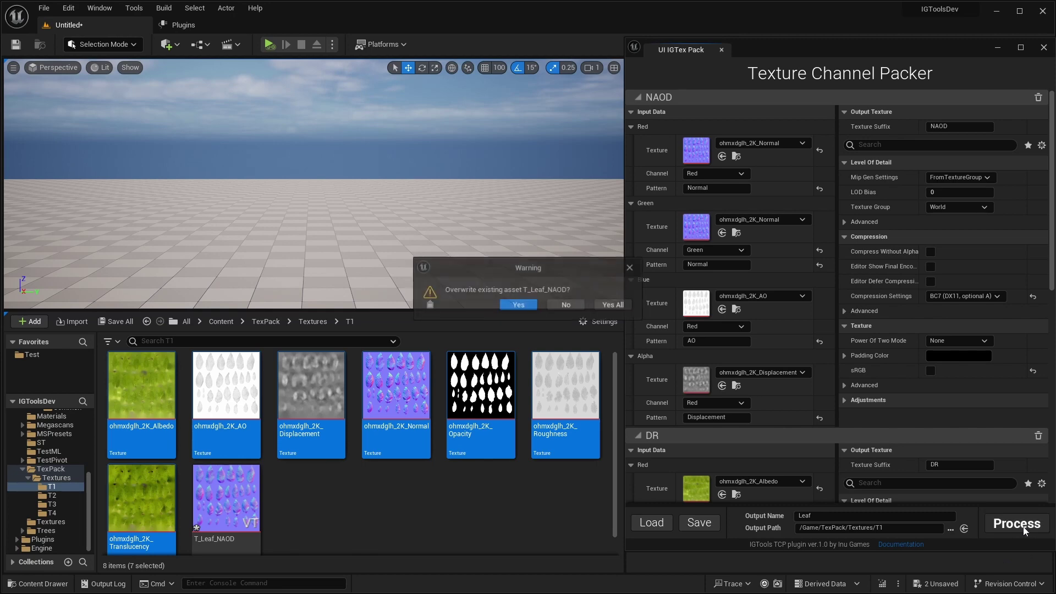
{"action": "left_click", "coordinate": [531, 303]}
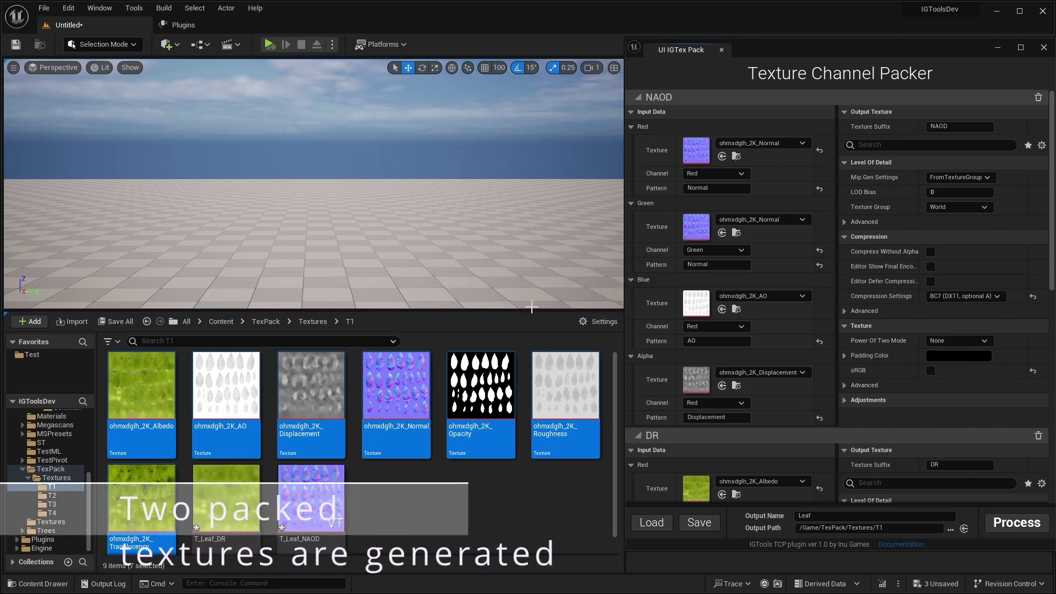
{"action": "left_click", "coordinate": [242, 497]}
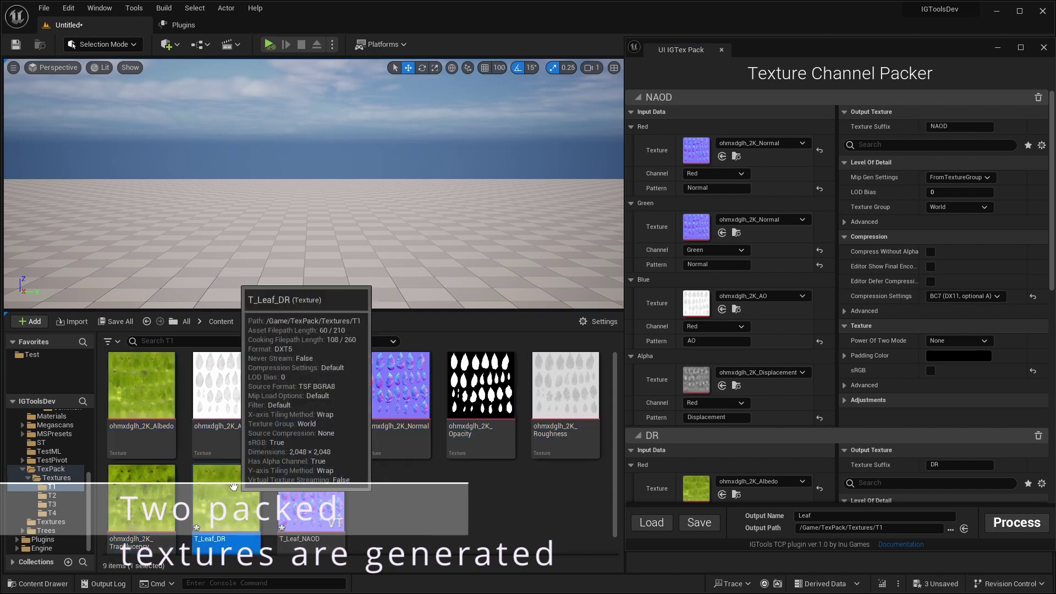
{"action": "left_click", "coordinate": [291, 495]}
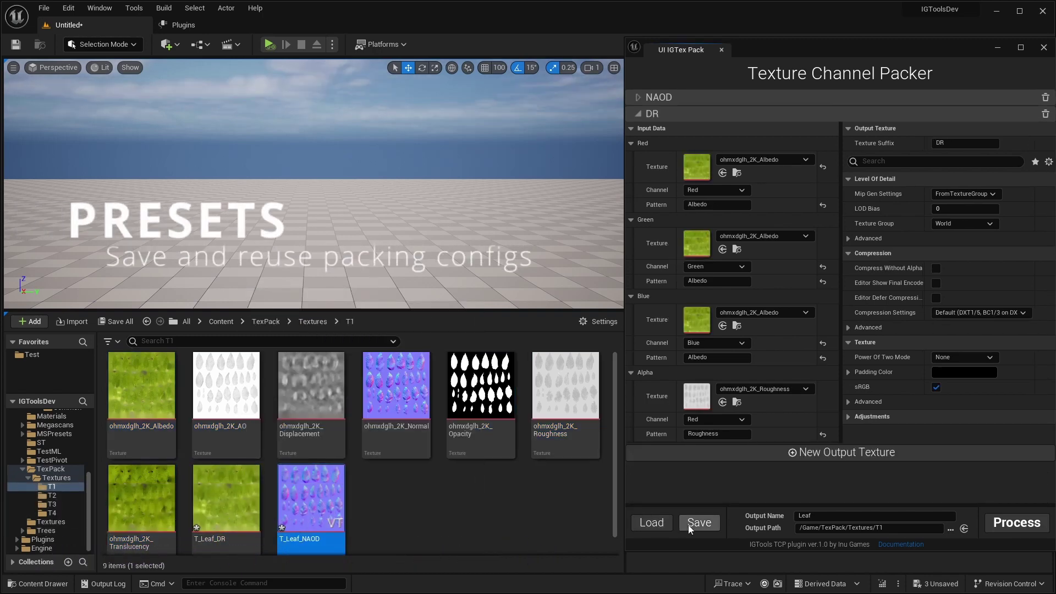
Save the packing configuration as a data asset named 'MyPreset' in the T1 folder.
{"action": "left_click", "coordinate": [696, 523]}
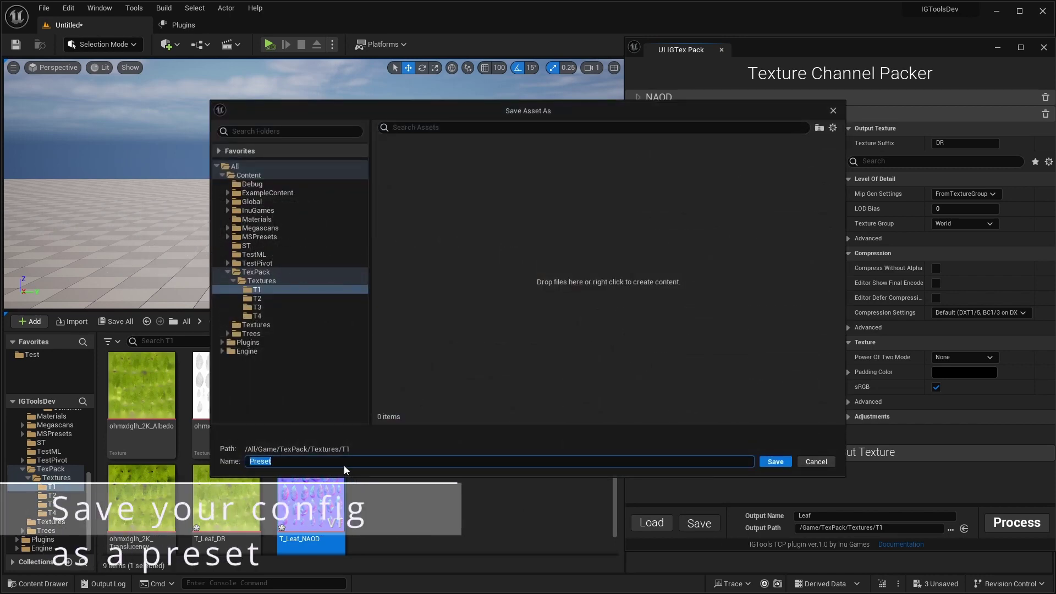
{"action": "left_click", "coordinate": [345, 462]}
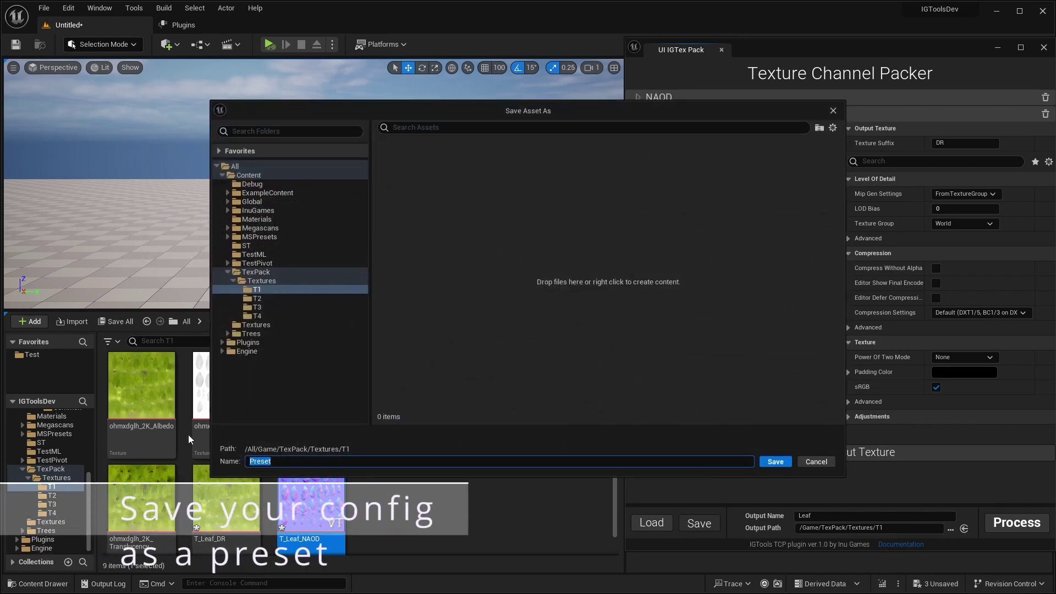
{"action": "type", "text": "MyPrese"}
{"action": "type", "text": "t"}
{"action": "left_click", "coordinate": [770, 462]}
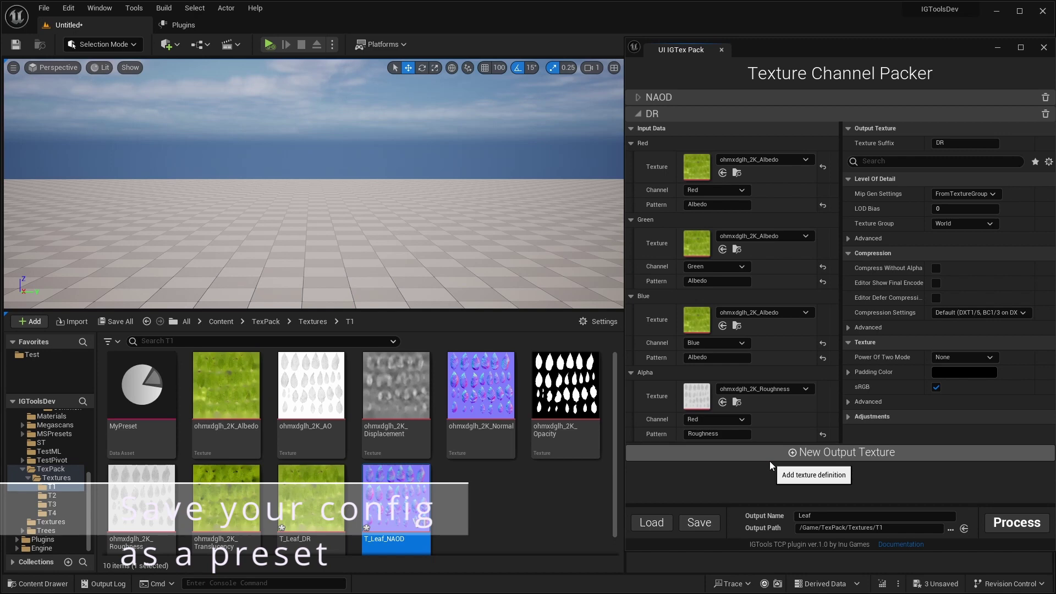
{"action": "left_click", "coordinate": [142, 386]}
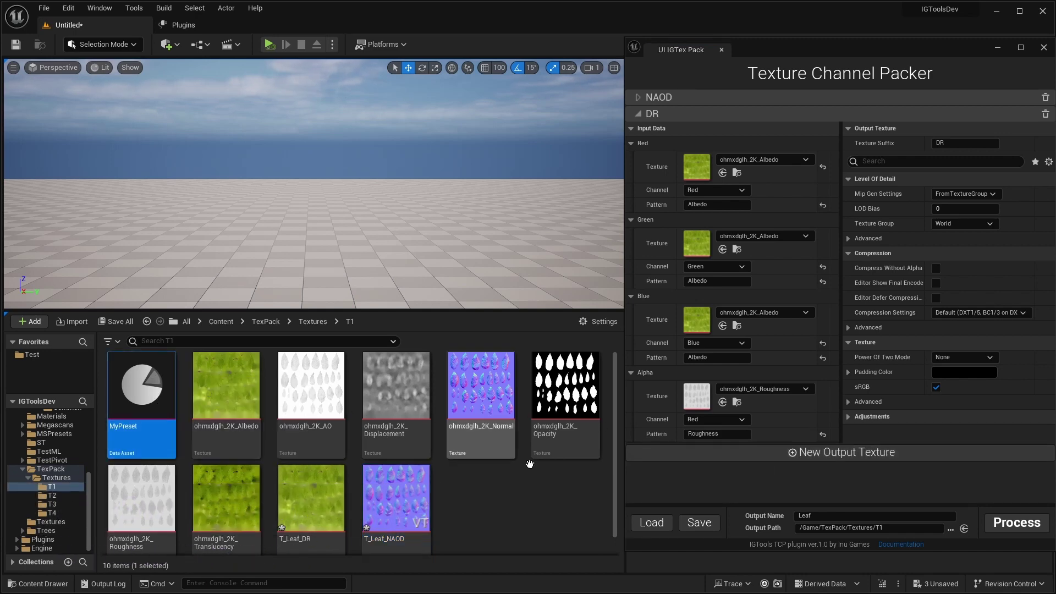
Load the saved MyPreset preset back into the channel packer.
{"action": "left_click", "coordinate": [652, 522]}
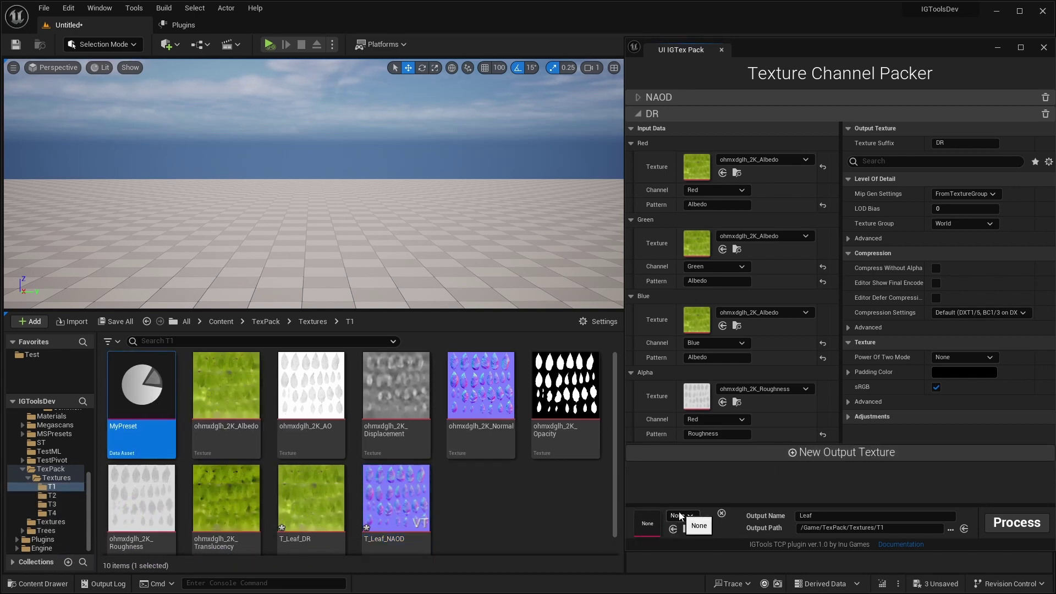
{"action": "left_click", "coordinate": [679, 516]}
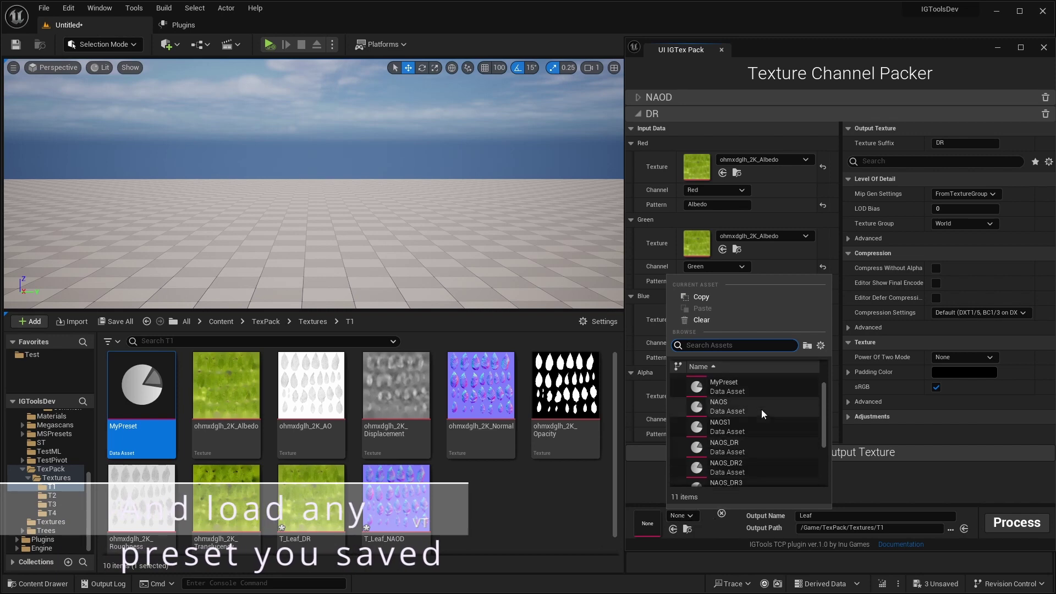
{"action": "scroll", "coordinate": [763, 411], "scroll_direction": "down", "scroll_amount": 3}
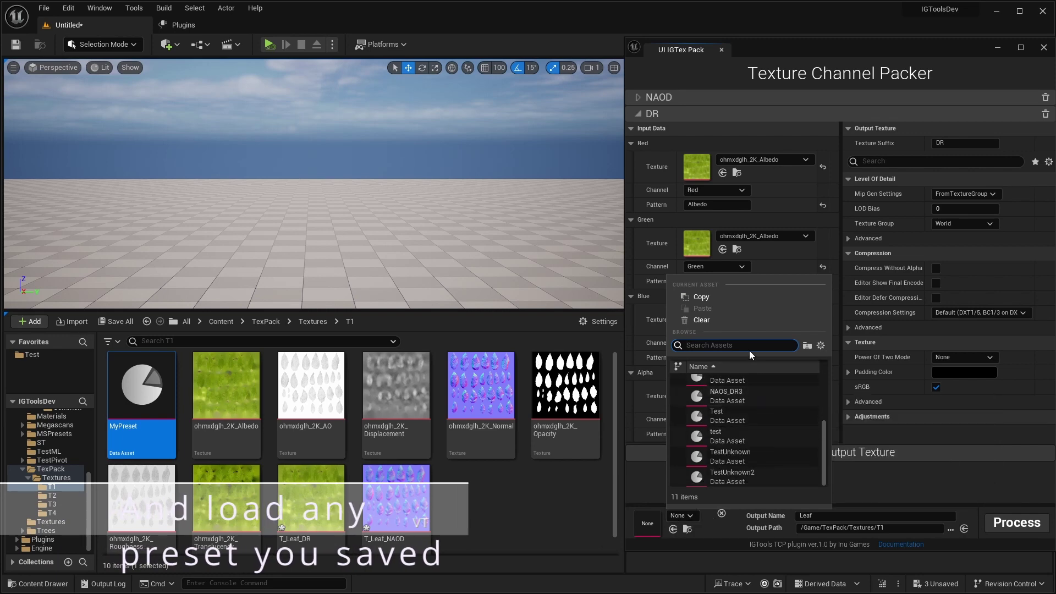
{"action": "type", "text": "My"}
{"action": "type", "text": "Preset"}
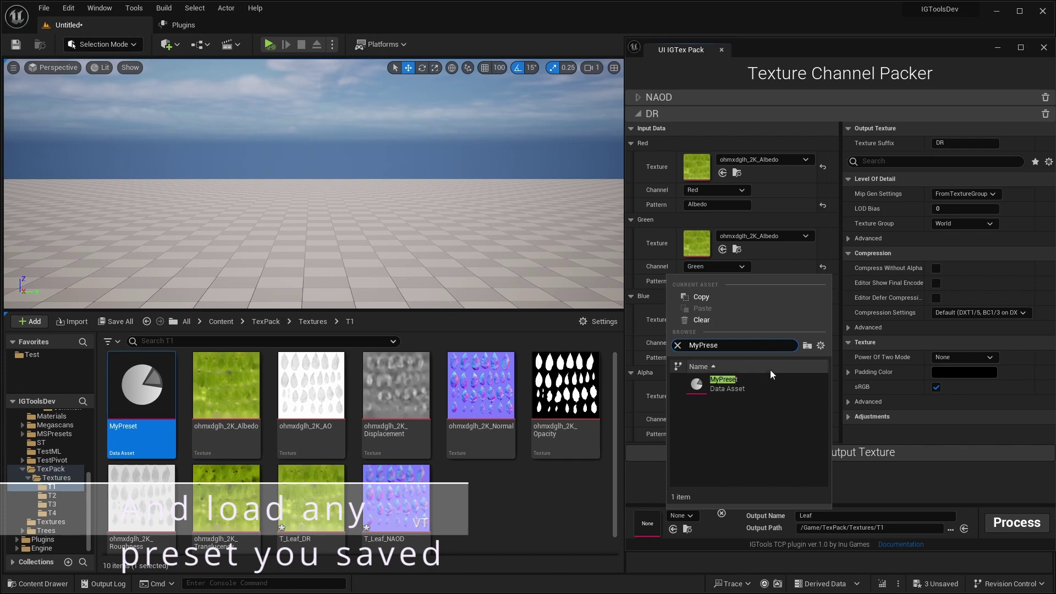
{"action": "left_click", "coordinate": [729, 384]}
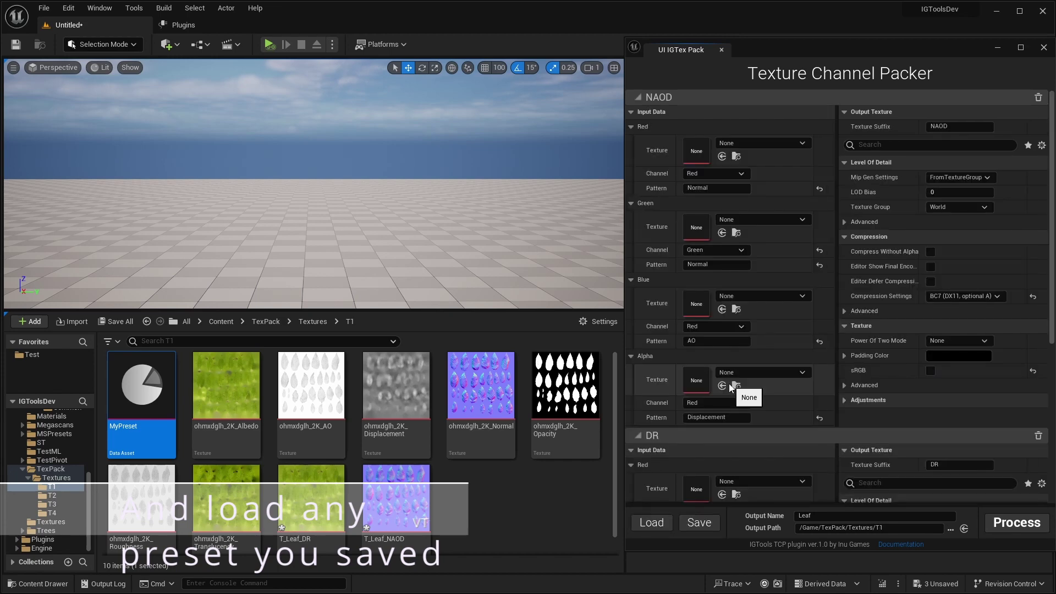
Drop the seven leaf textures, from ohmxdglh_2K_Albedo onward, into the packer's input slots.
{"action": "left_click", "coordinate": [237, 434]}
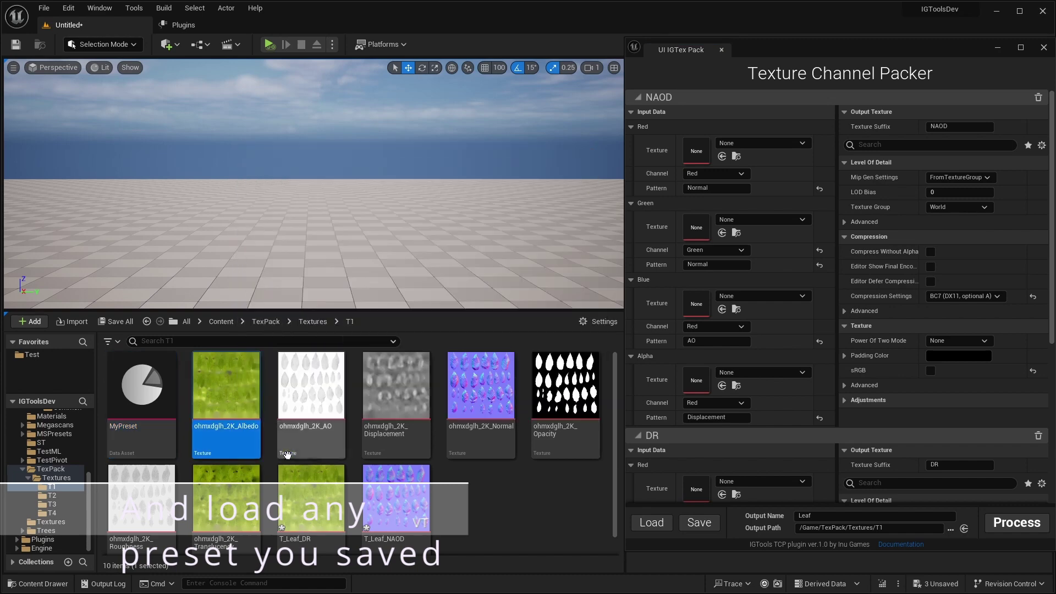
{"action": "left_click", "coordinate": [225, 501], "text": "shift"}
{"action": "left_click_drag", "start_coordinate": [226, 500], "coordinate": [789, 139]}
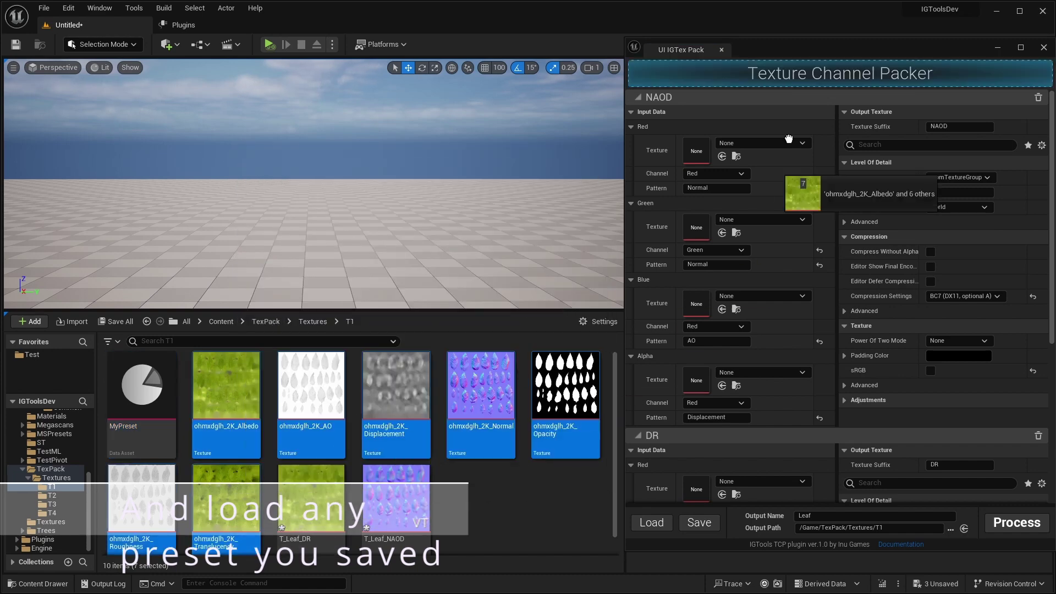
{"action": "scroll", "coordinate": [897, 299], "scroll_direction": "down", "scroll_amount": 3}
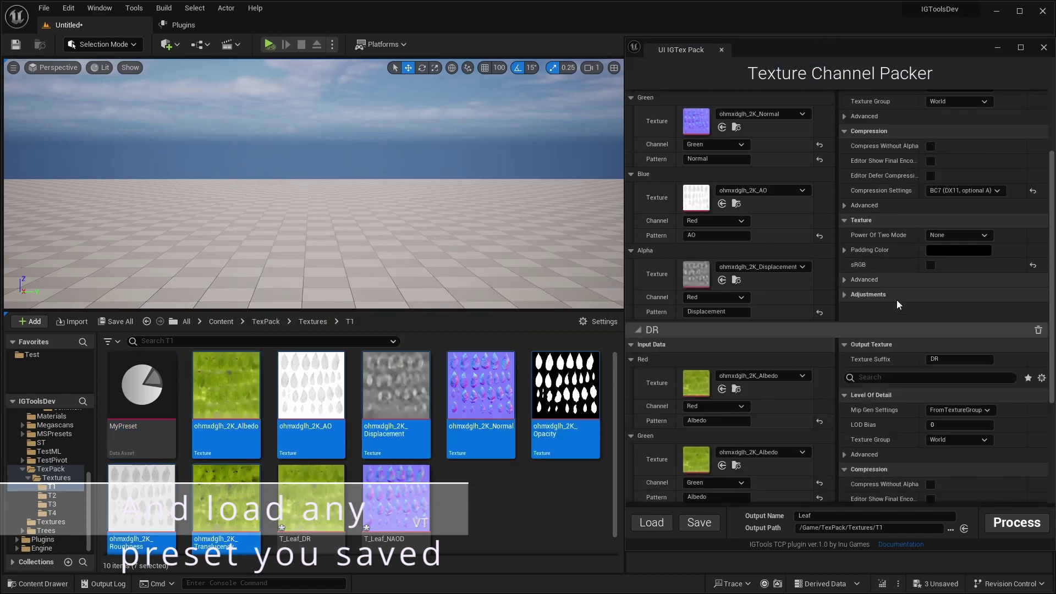
{"action": "scroll", "coordinate": [897, 305], "scroll_direction": "down", "scroll_amount": 5}
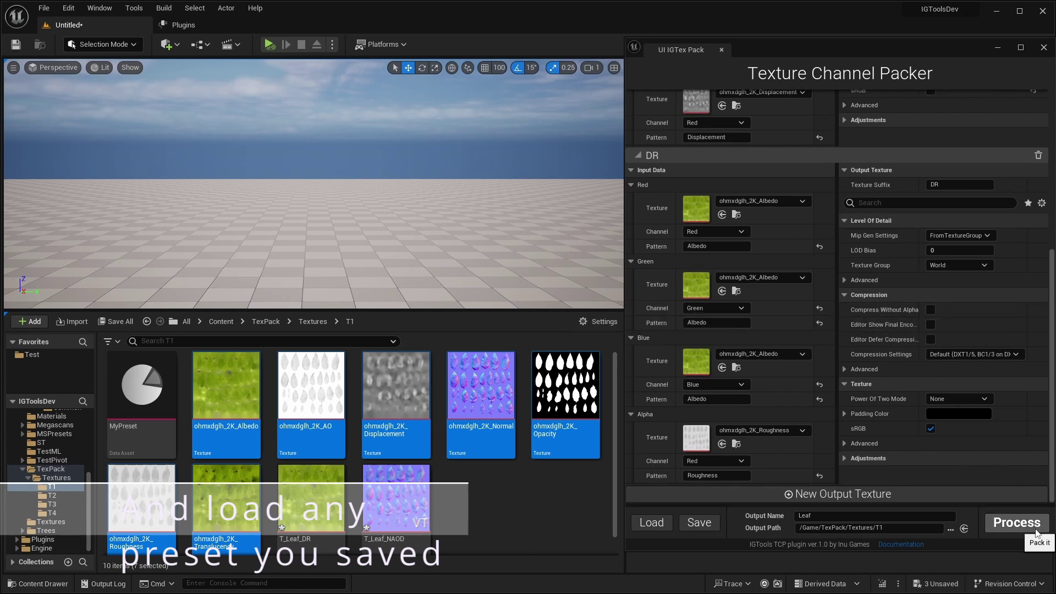
Process the packer, overwriting the existing T_Leaf_NAOD and T_Leaf_DR, then select both outputs.
{"action": "left_click", "coordinate": [1036, 531]}
{"action": "left_click", "coordinate": [512, 306]}
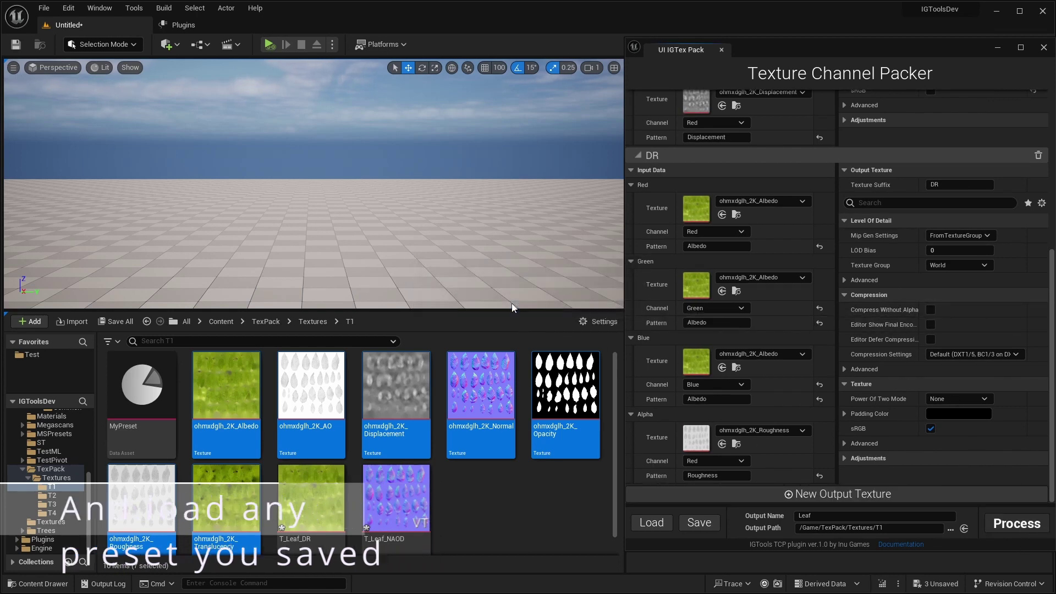
{"action": "left_click", "coordinate": [512, 306]}
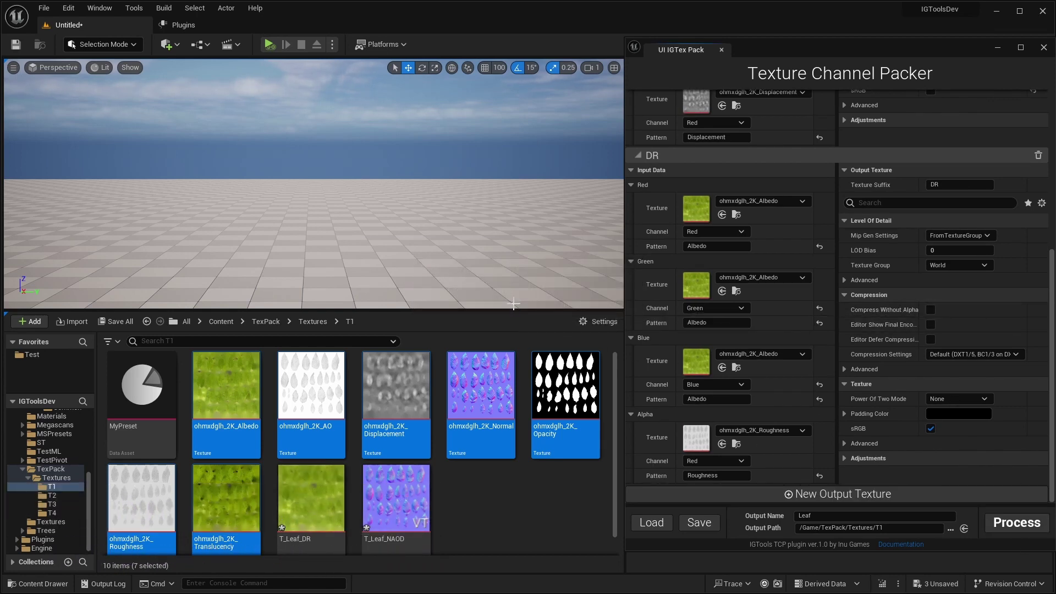
{"action": "left_click", "coordinate": [310, 498]}
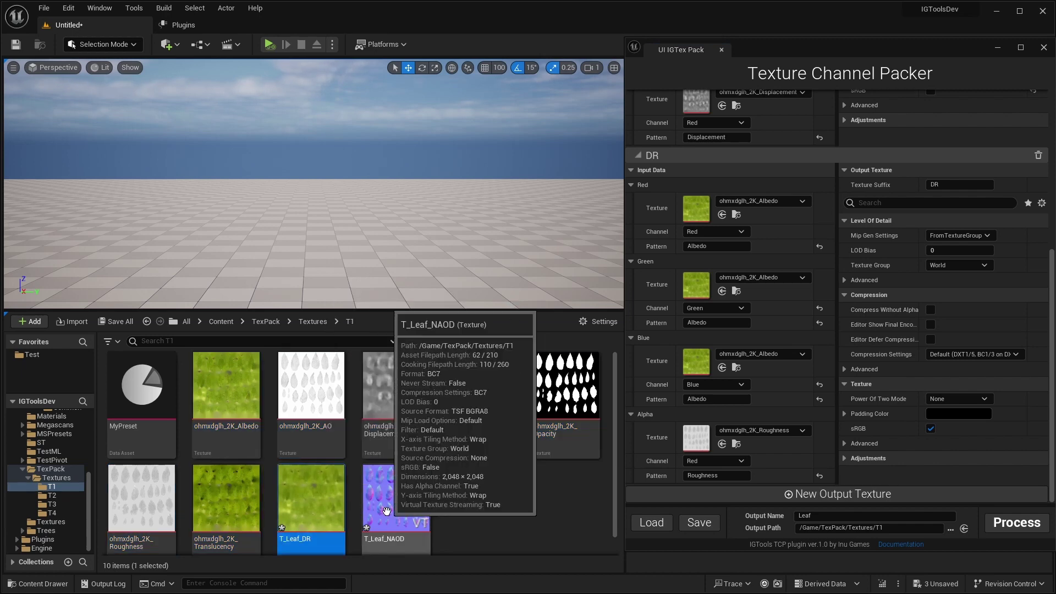
{"action": "left_click", "coordinate": [396, 498]}
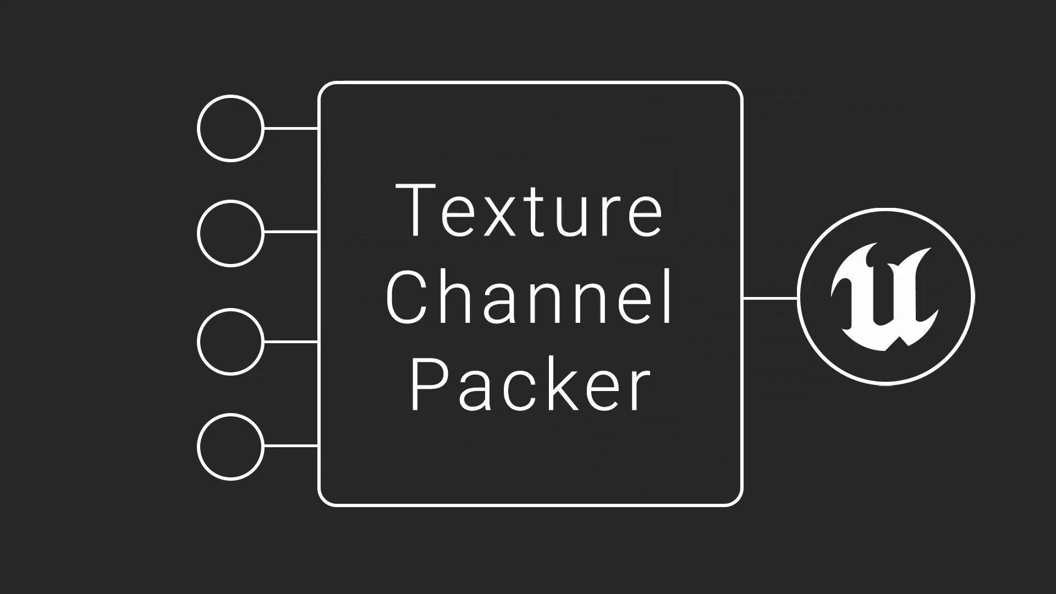